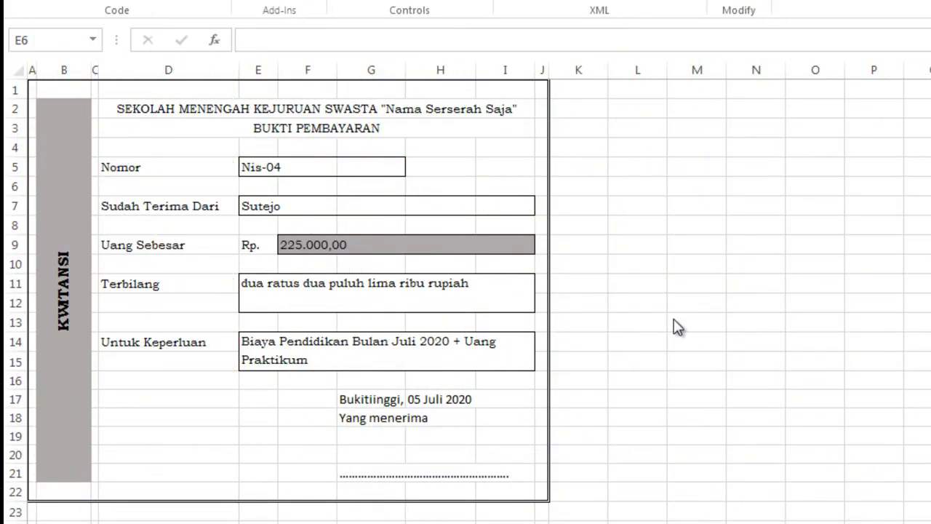
Enter Nis-01 in cell E5, then change it to Nis-02 to watch the receipt update.
{"action": "left_click", "coordinate": [263, 163]}
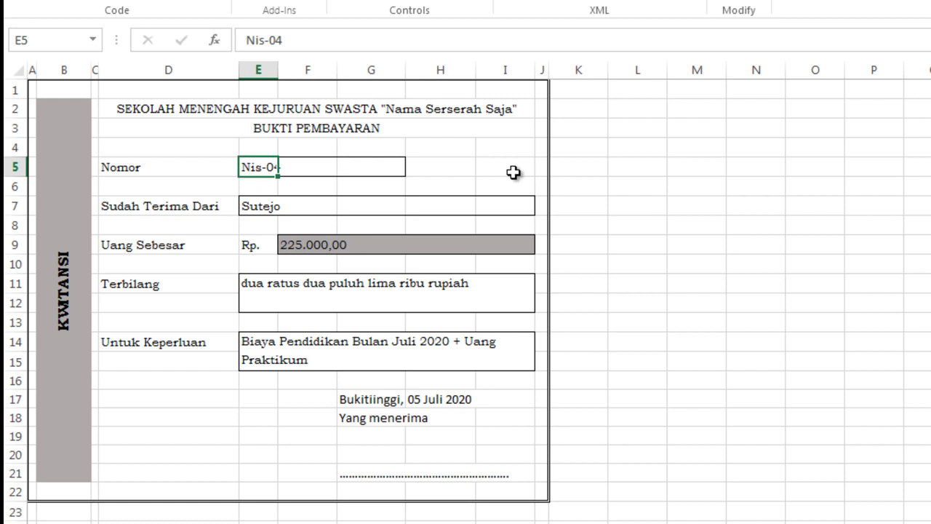
{"action": "type", "text": "Nis-01"}
{"action": "key", "text": "Return"}
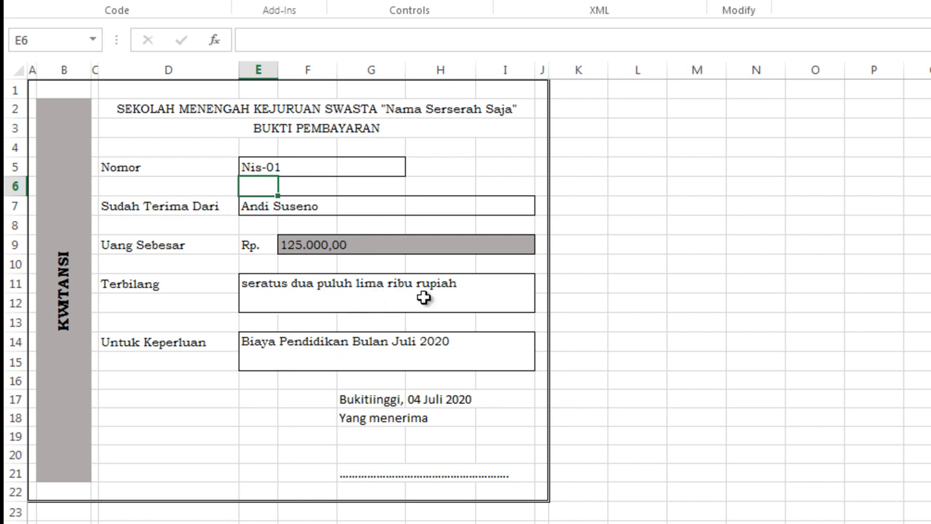
{"action": "left_click", "coordinate": [264, 167]}
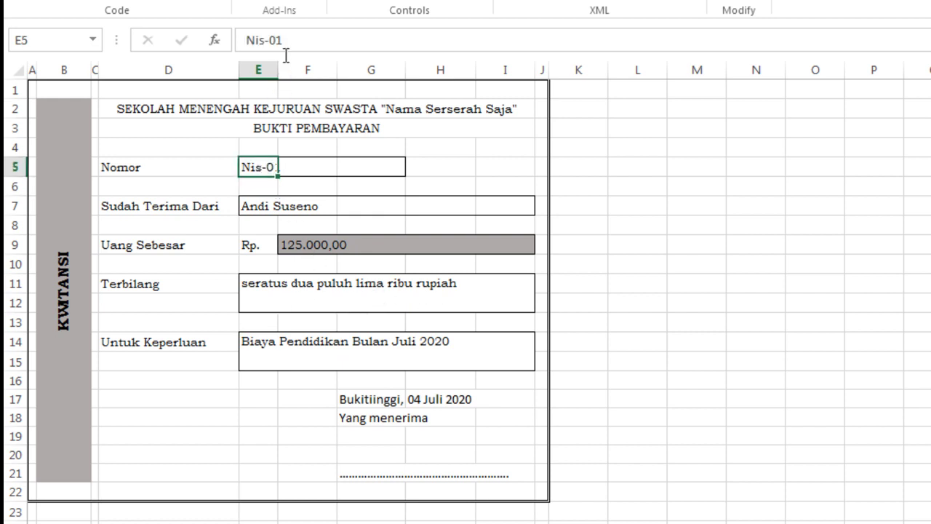
{"action": "left_click_drag", "start_coordinate": [278, 41], "coordinate": [301, 41]}
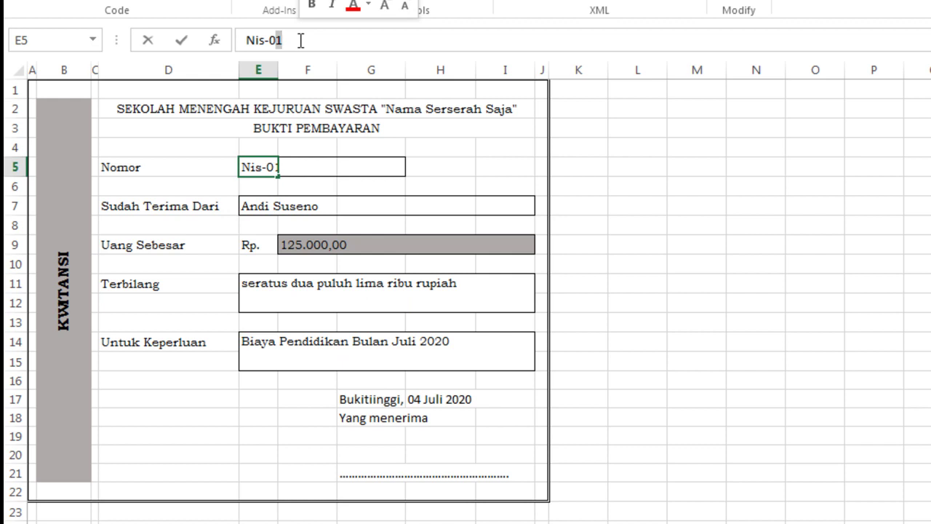
{"action": "type", "text": "2"}
{"action": "key", "text": "ctrl+Return"}
{"action": "key", "text": "Return"}
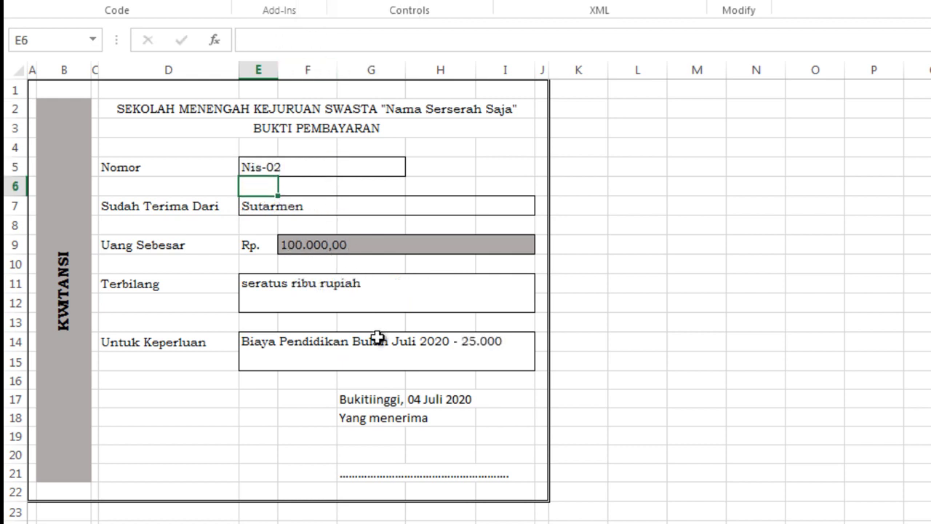
Change the NIS in E5 to Nis-04 so the receipt shows the amount 225.000,00.
{"action": "left_click", "coordinate": [251, 164]}
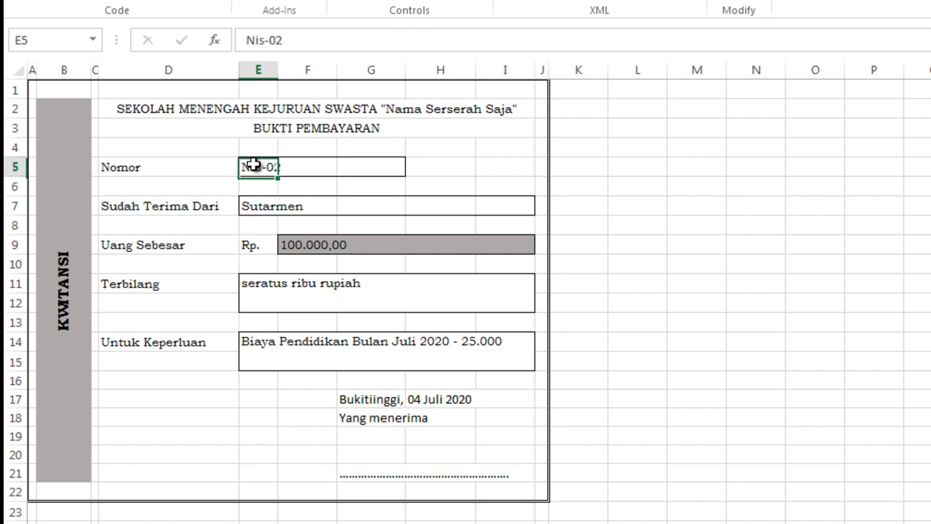
{"action": "left_click_drag", "start_coordinate": [274, 40], "coordinate": [284, 40]}
{"action": "type", "text": "4"}
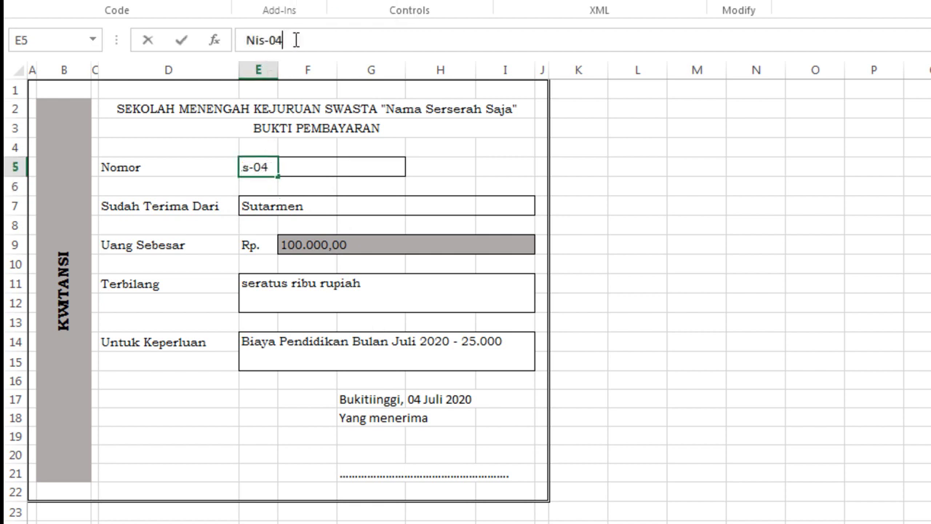
{"action": "key", "text": "Return"}
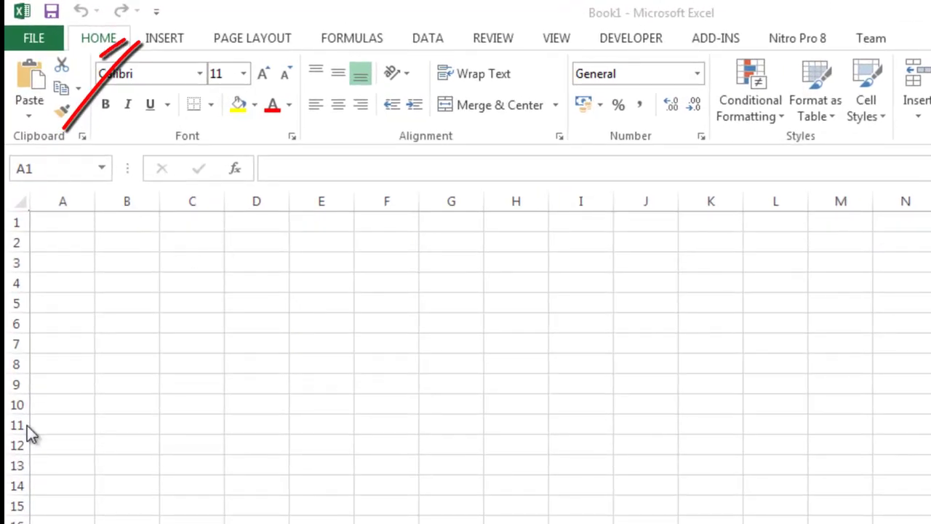
In Trust Center Macro Settings, choose Enable all macros and tick Trust access to the VBA project object model.
{"action": "left_click", "coordinate": [156, 13]}
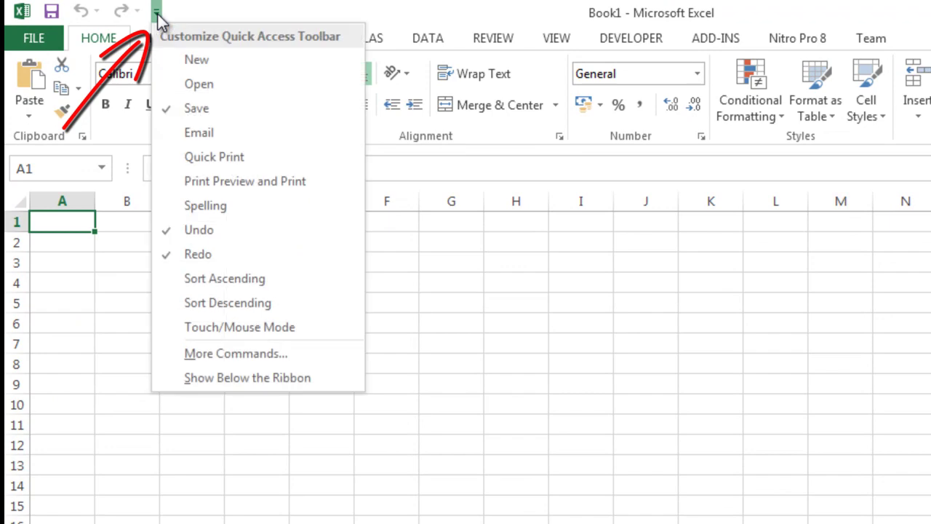
{"action": "left_click", "coordinate": [290, 356]}
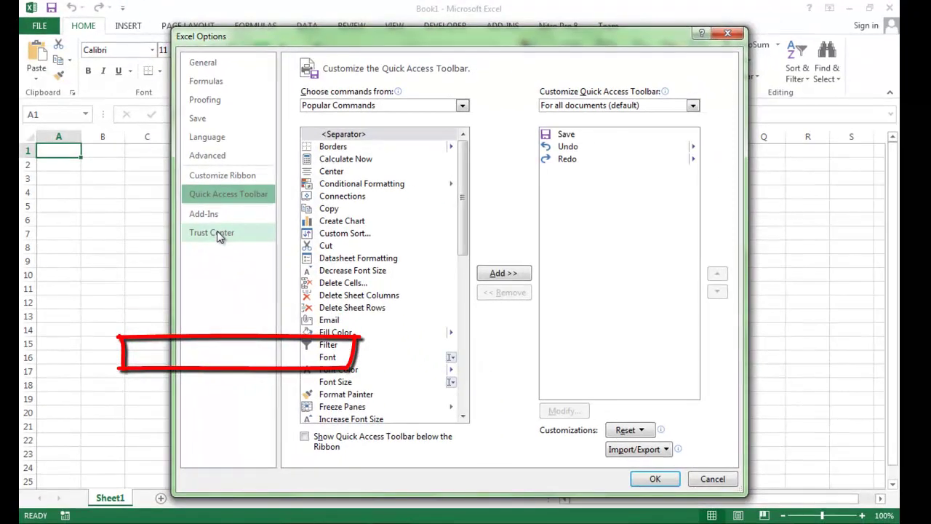
{"action": "left_click", "coordinate": [250, 279]}
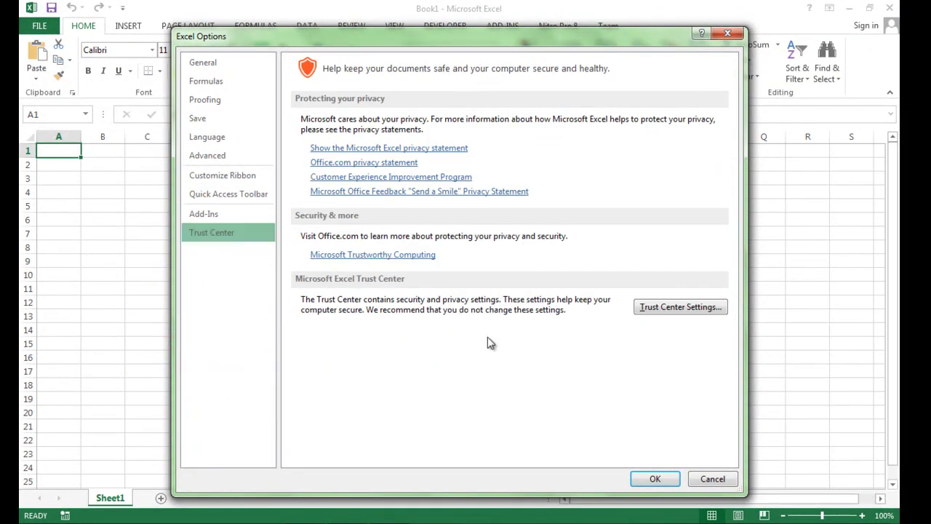
{"action": "left_click", "coordinate": [684, 308]}
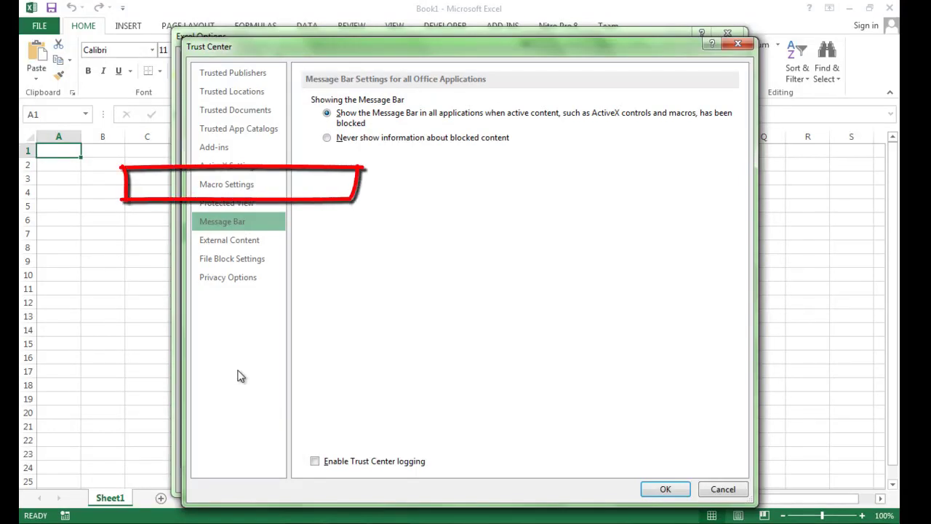
{"action": "left_click", "coordinate": [224, 185]}
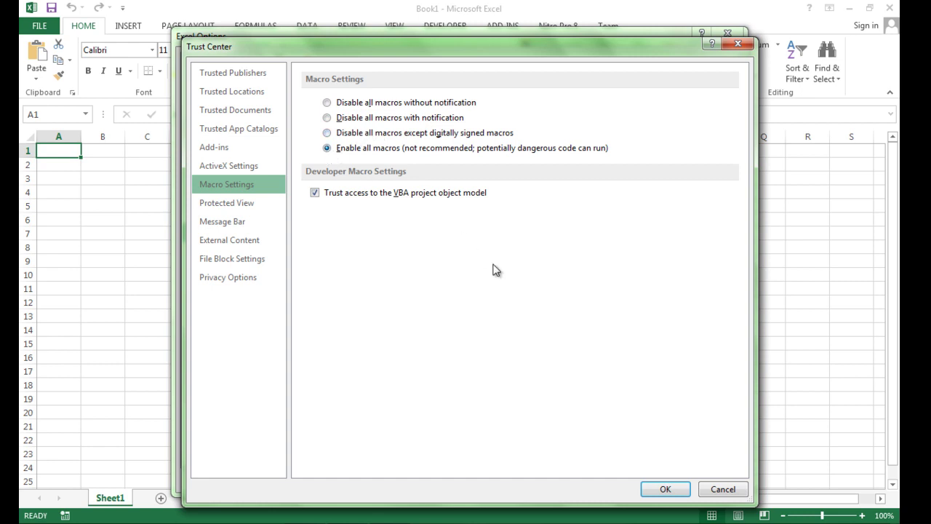
{"action": "left_click", "coordinate": [675, 491]}
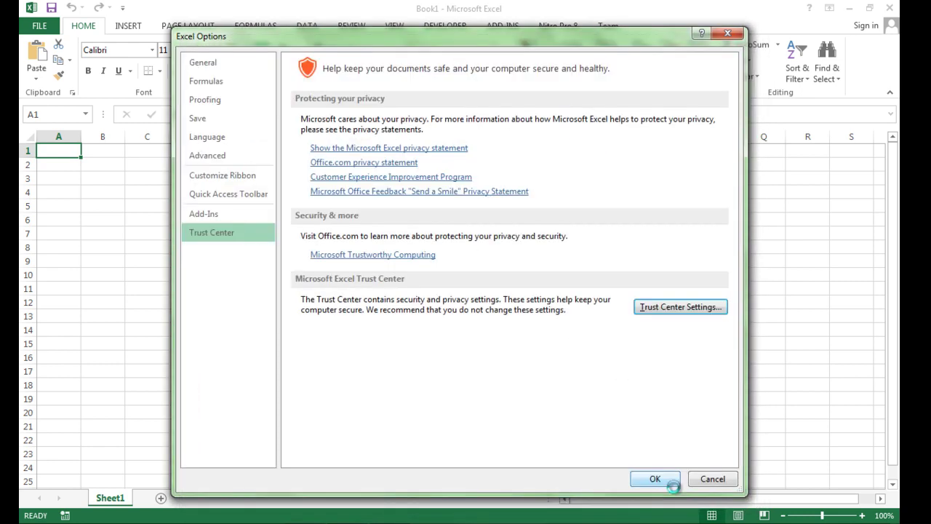
{"action": "left_click", "coordinate": [659, 489]}
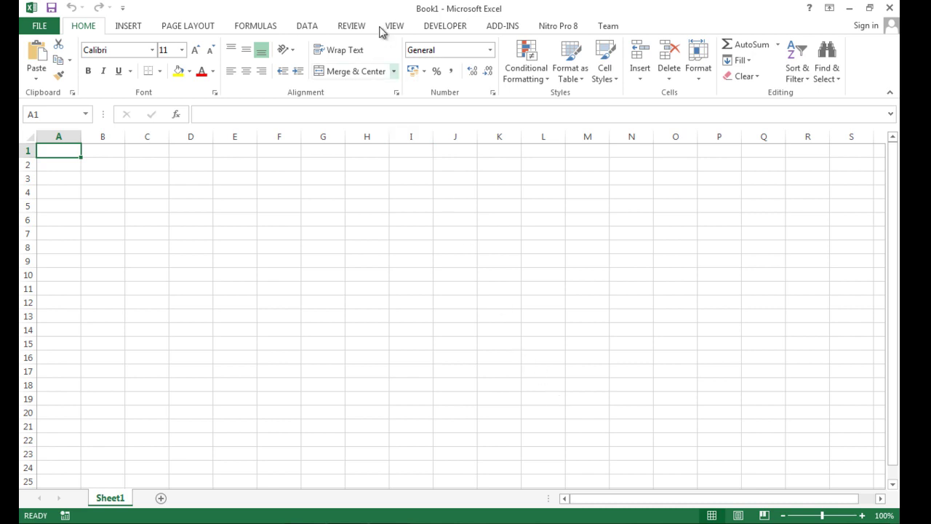
Show the Developer tab and confirm Developer is ticked under Customize Ribbon in Excel Options.
{"action": "left_click", "coordinate": [449, 30]}
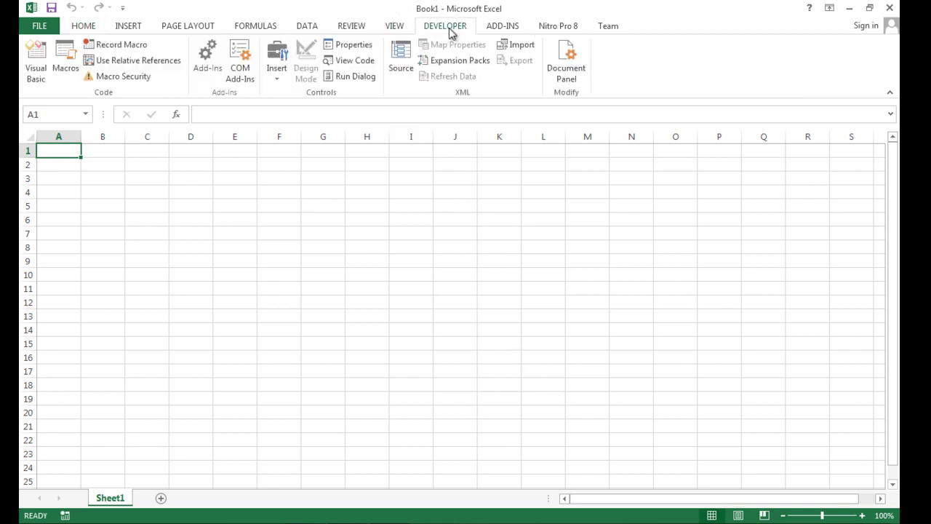
{"action": "left_click", "coordinate": [415, 180]}
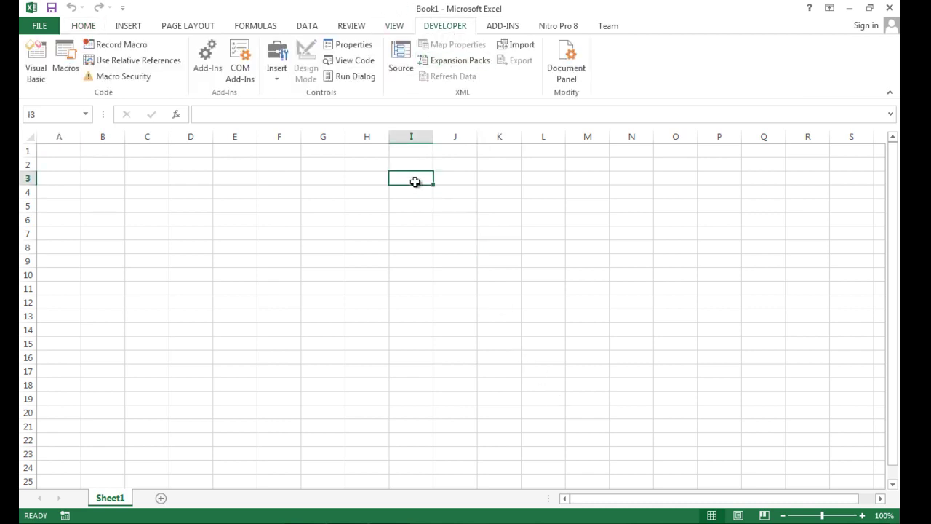
{"action": "left_click", "coordinate": [121, 8]}
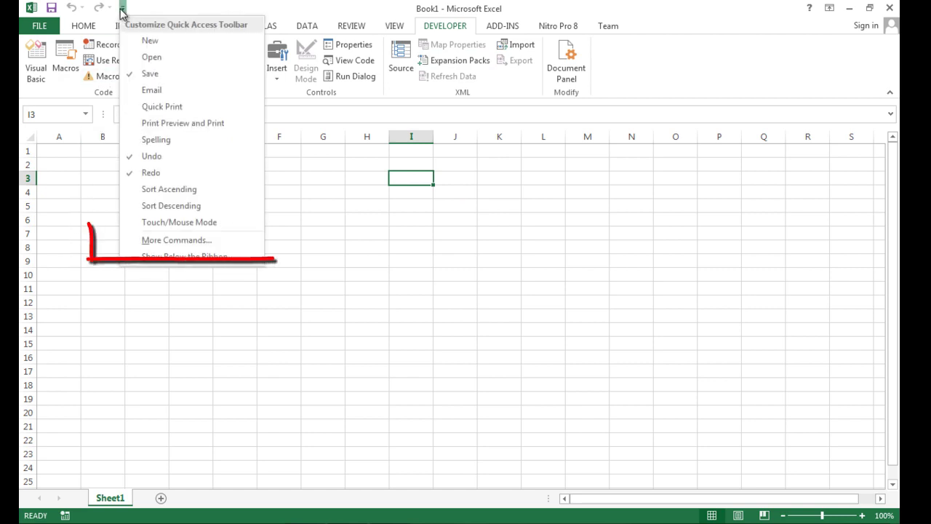
{"action": "left_click", "coordinate": [175, 242]}
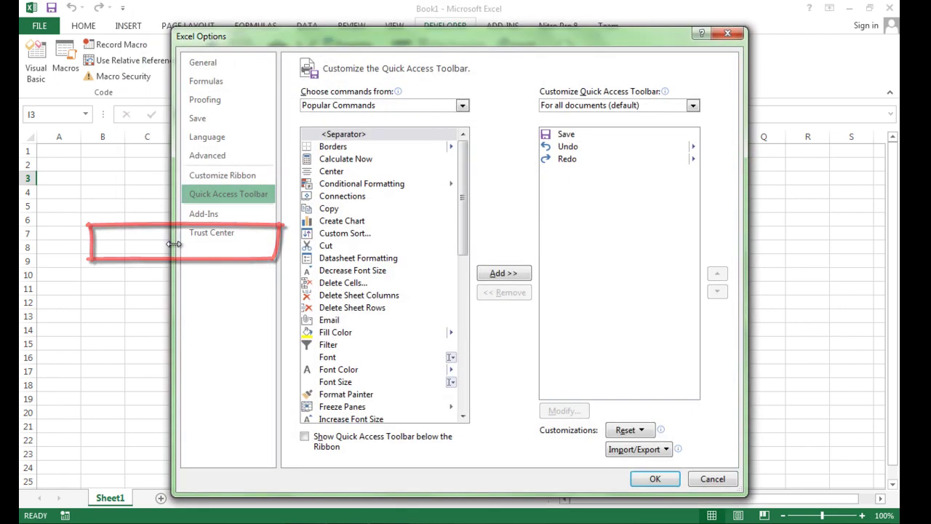
{"action": "left_click", "coordinate": [209, 176]}
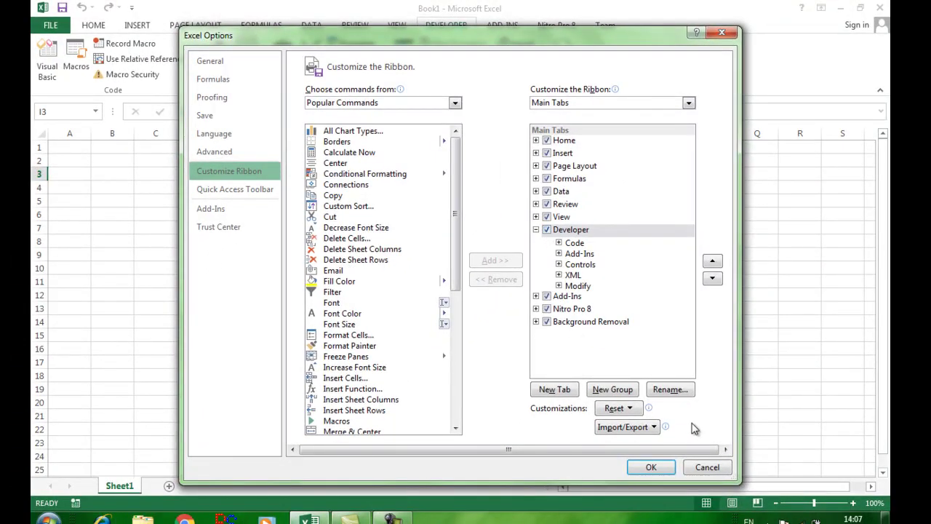
{"action": "left_click", "coordinate": [654, 468]}
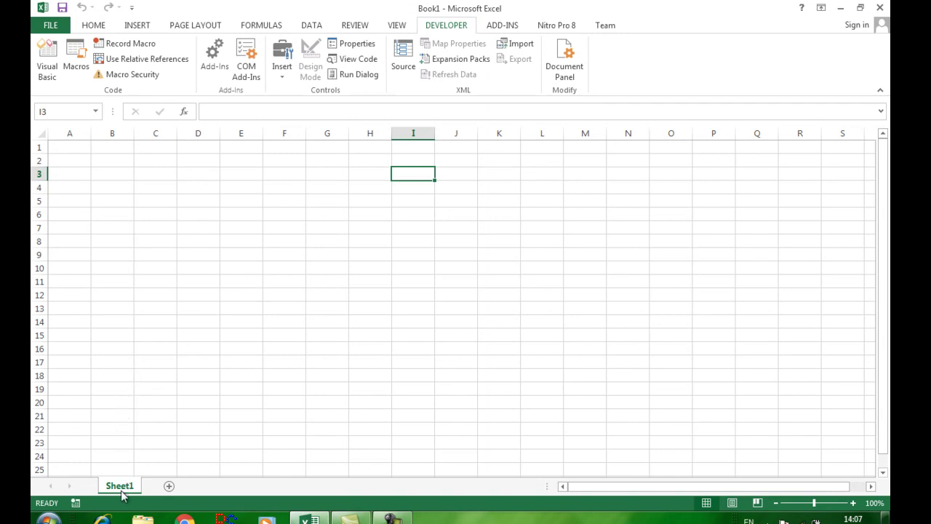
Add a second sheet, rename the sheets 'Input Data' and 'Kuitansi', and return to Input Data.
{"action": "left_click", "coordinate": [170, 486]}
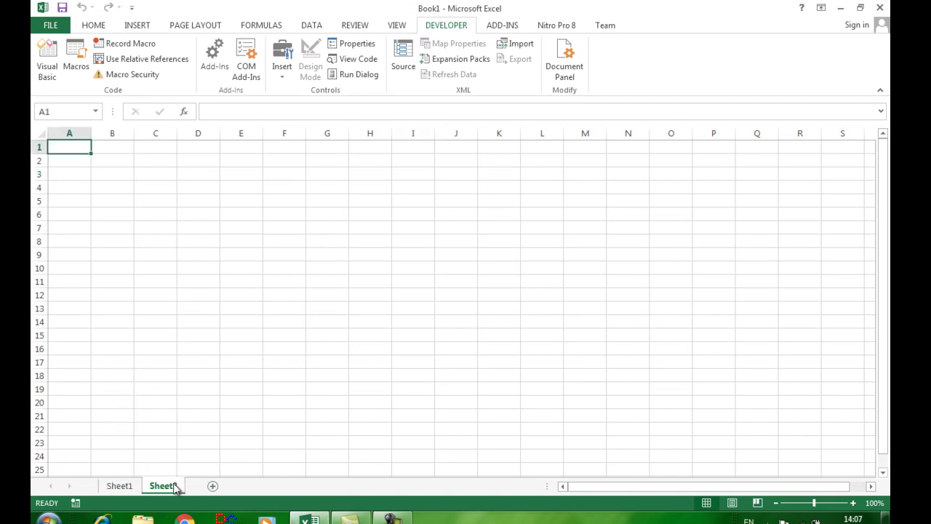
{"action": "left_click", "coordinate": [125, 487]}
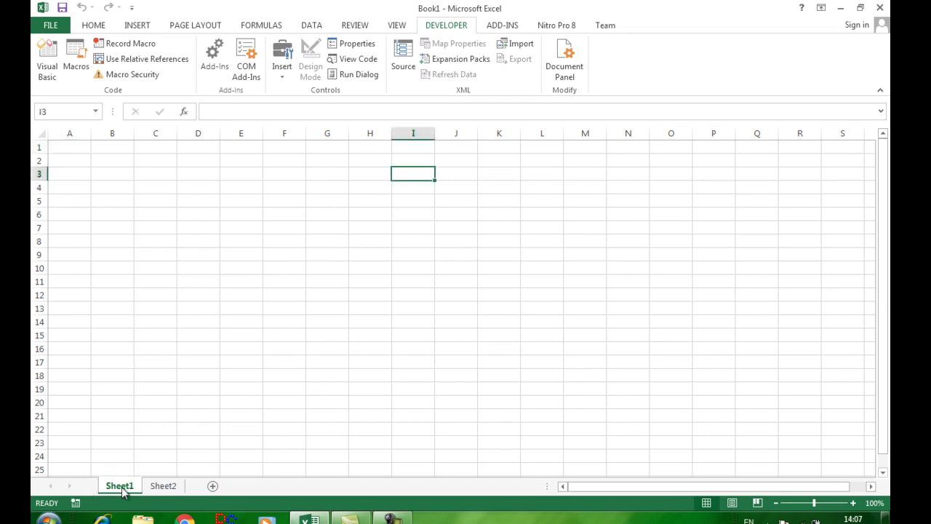
{"action": "double_click", "coordinate": [122, 486]}
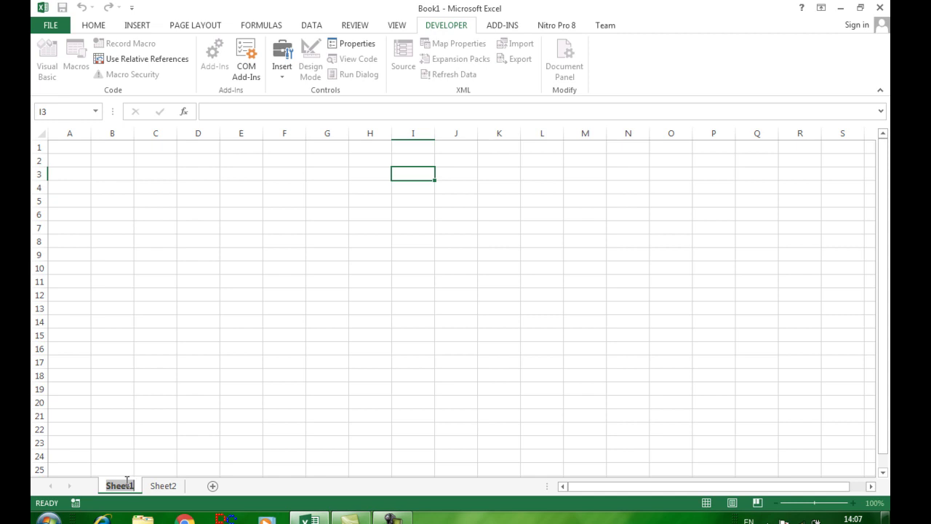
{"action": "type", "text": "In"}
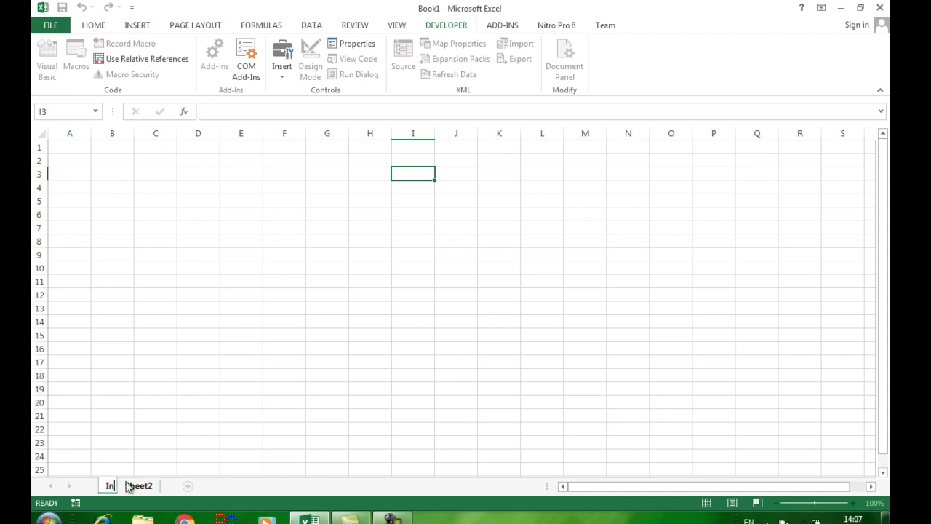
{"action": "type", "text": "put Data"}
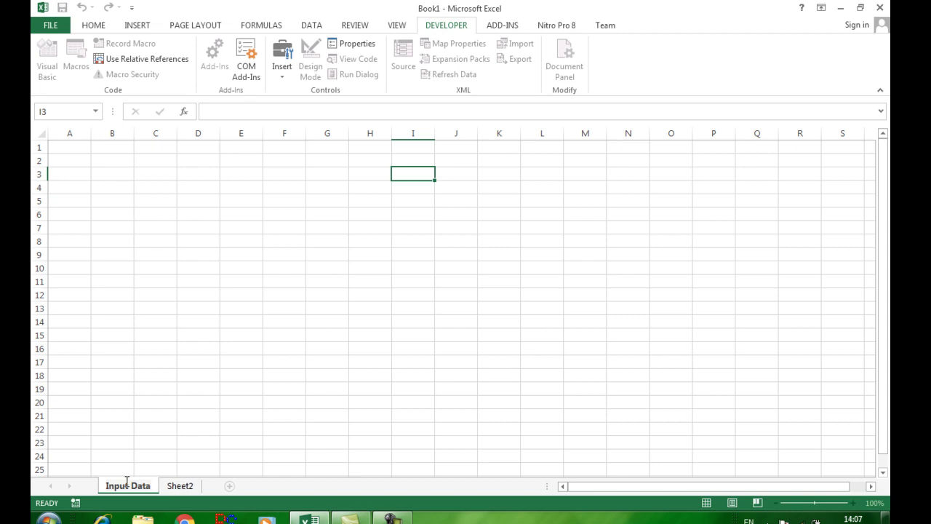
{"action": "left_click", "coordinate": [191, 487]}
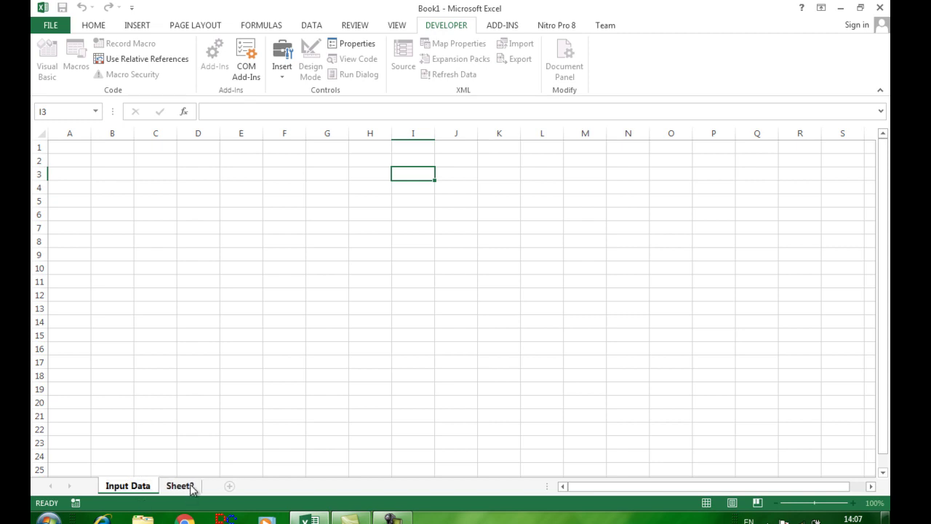
{"action": "type", "text": "Kuitansi"}
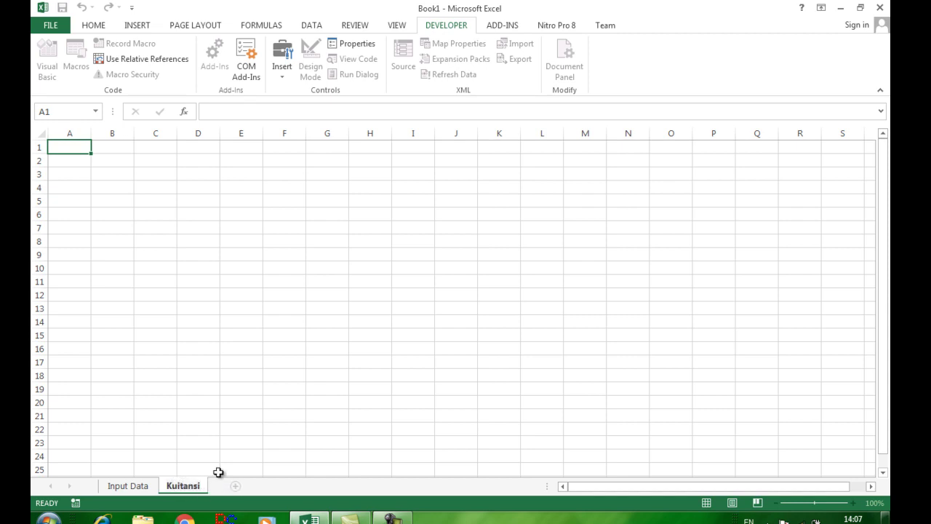
{"action": "left_click", "coordinate": [161, 347]}
{"action": "left_click", "coordinate": [135, 487]}
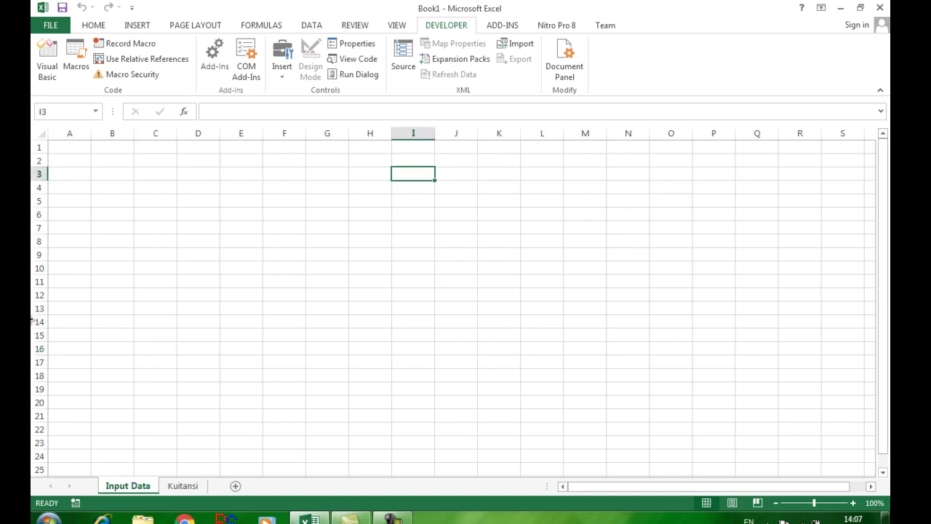
Type the payment-list title and school line, start the headers with 'No', narrow column A and widen column C.
{"action": "left_click", "coordinate": [73, 148]}
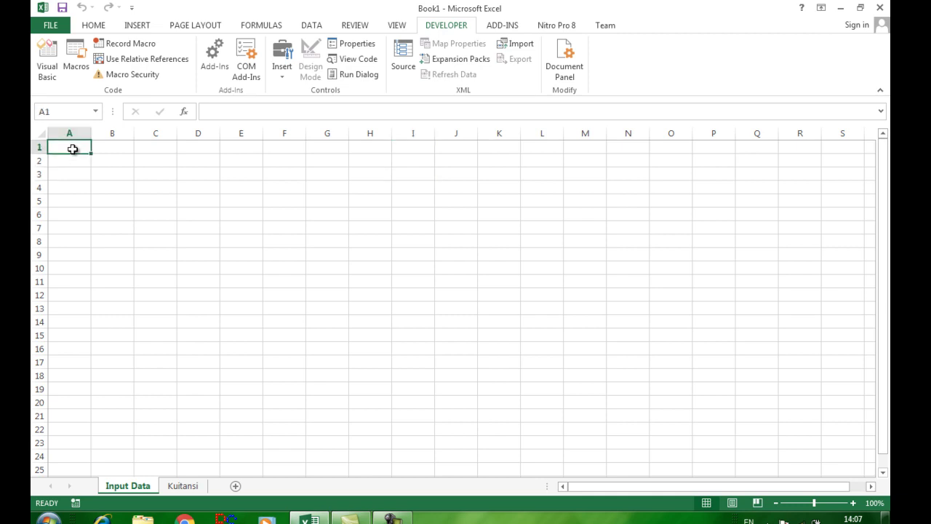
{"action": "type", "text": "Daf"}
{"action": "type", "text": "ta"}
{"action": "type", "text": "ru"}
{"action": "type", "text": "an Swasta ....."}
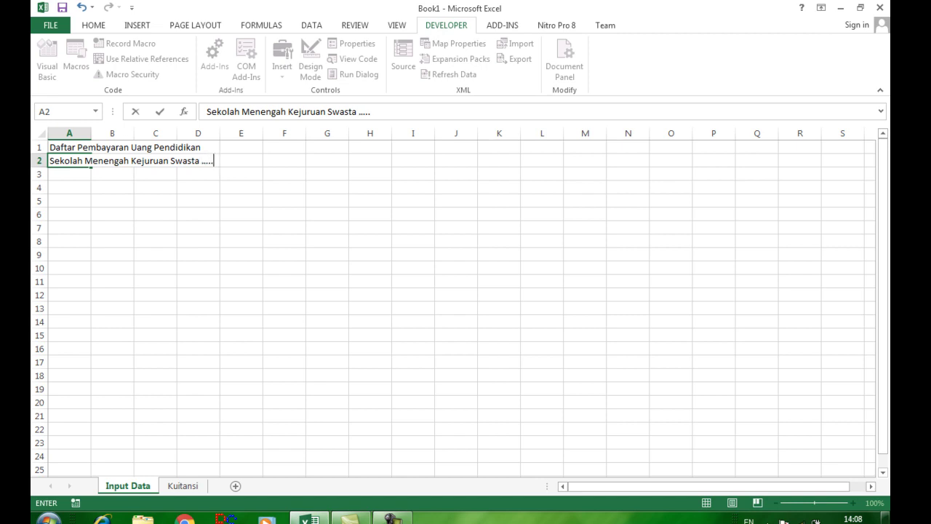
{"action": "type", "text": ".."}
{"action": "key", "text": "Return"}
{"action": "key", "text": "Return"}
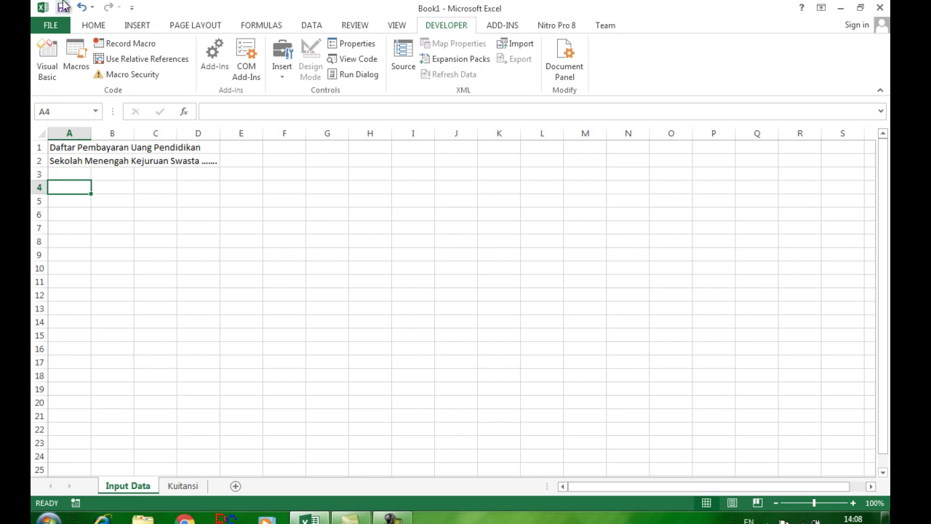
{"action": "type", "text": "No"}
{"action": "key", "text": "Tab"}
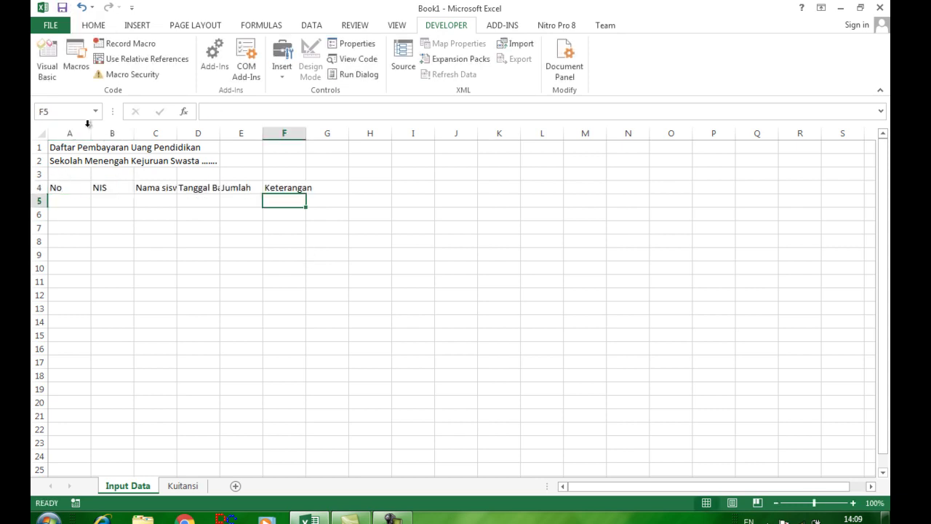
{"action": "left_click_drag", "start_coordinate": [90, 136], "coordinate": [72, 139]}
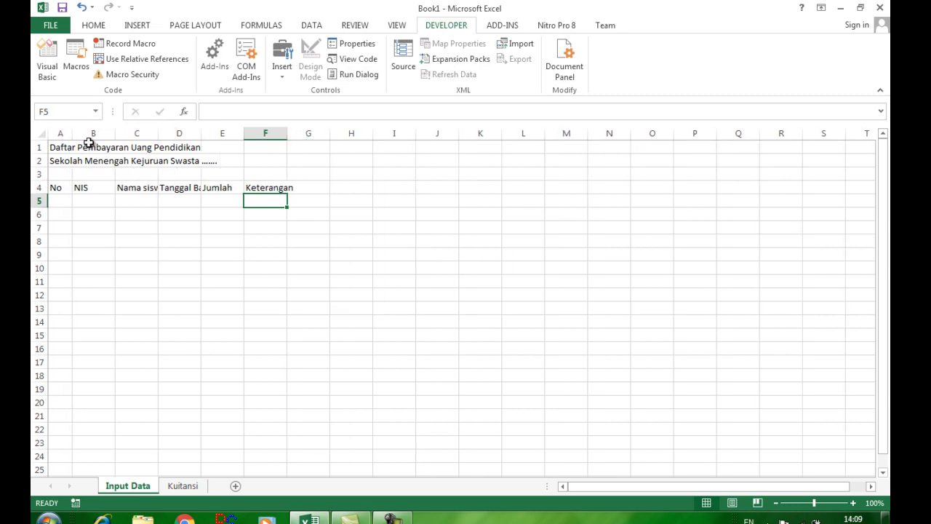
{"action": "left_click_drag", "start_coordinate": [158, 132], "coordinate": [312, 140]}
Widen columns D and E, review the finished example's payment list, and switch to the Kuitansi sheet.
{"action": "left_click", "coordinate": [494, 293]}
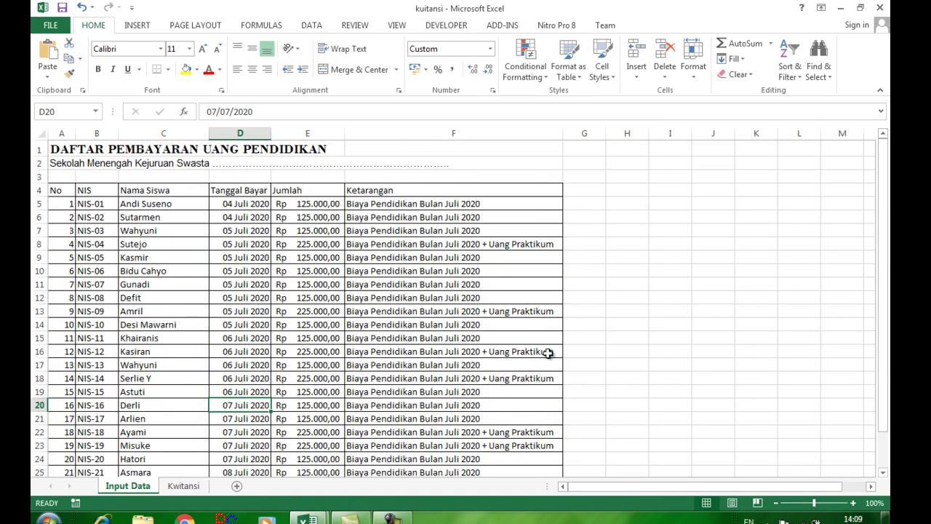
{"action": "left_click", "coordinate": [642, 326]}
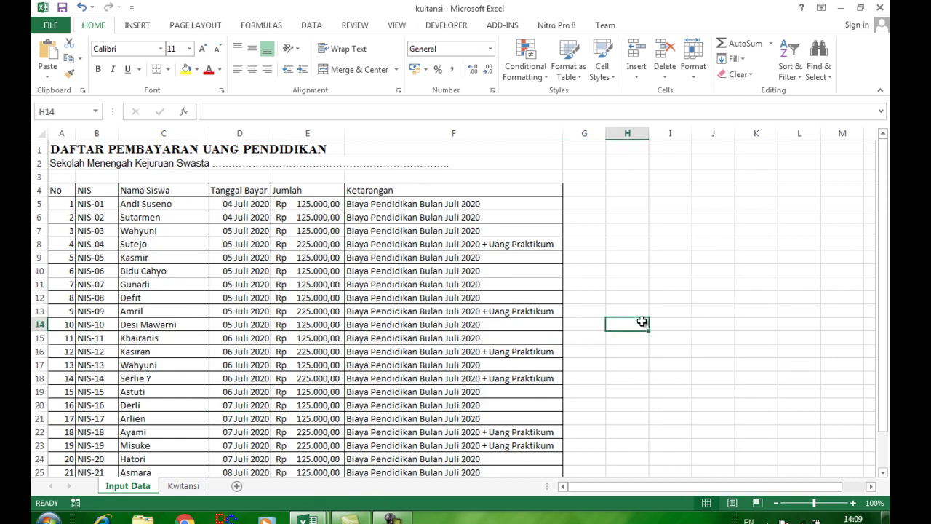
{"action": "scroll", "coordinate": [642, 321], "scroll_direction": "down", "scroll_amount": 3}
{"action": "scroll", "coordinate": [642, 321], "scroll_direction": "up", "scroll_amount": 2}
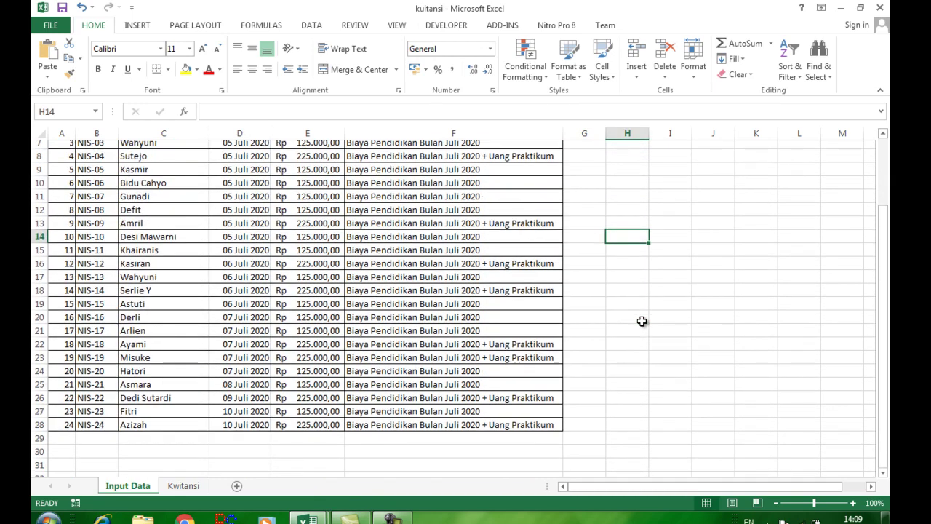
{"action": "scroll", "coordinate": [641, 321], "scroll_direction": "up", "scroll_amount": 1}
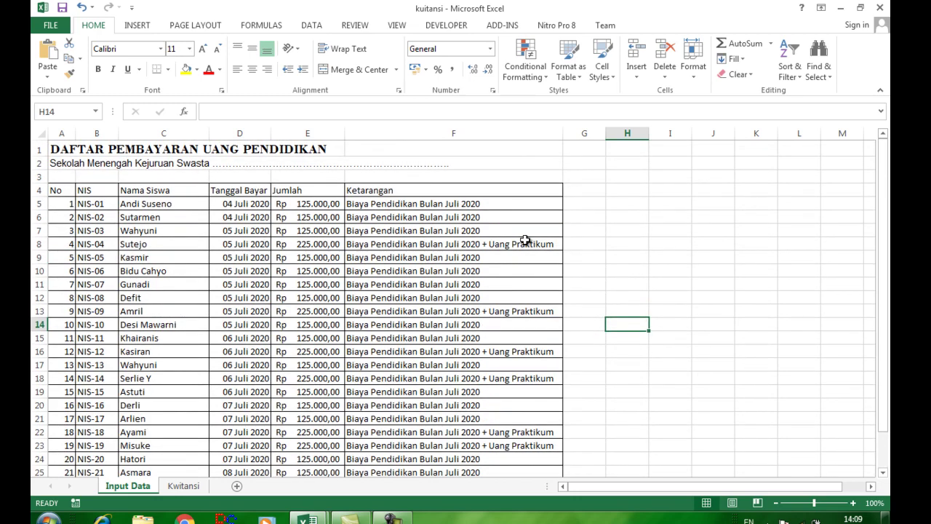
{"action": "scroll", "coordinate": [526, 239], "scroll_direction": "down", "scroll_amount": 1}
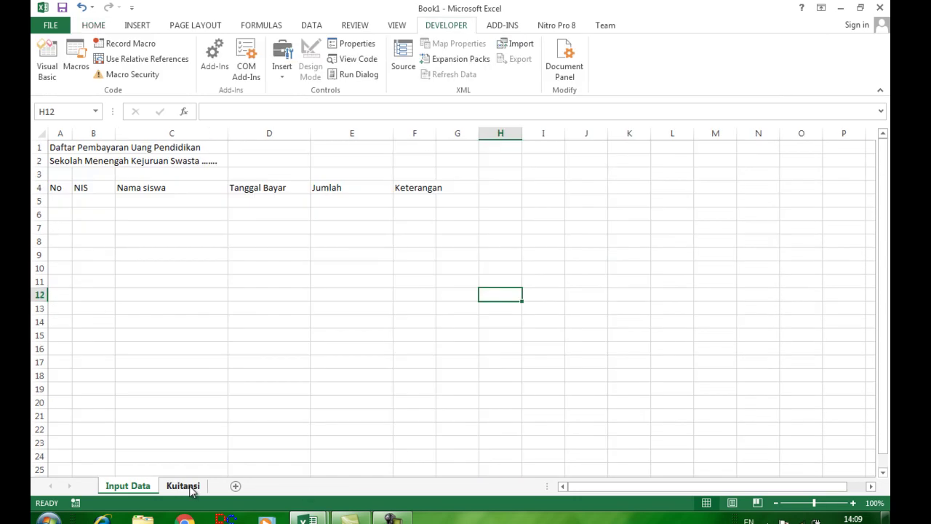
{"action": "left_click", "coordinate": [183, 486]}
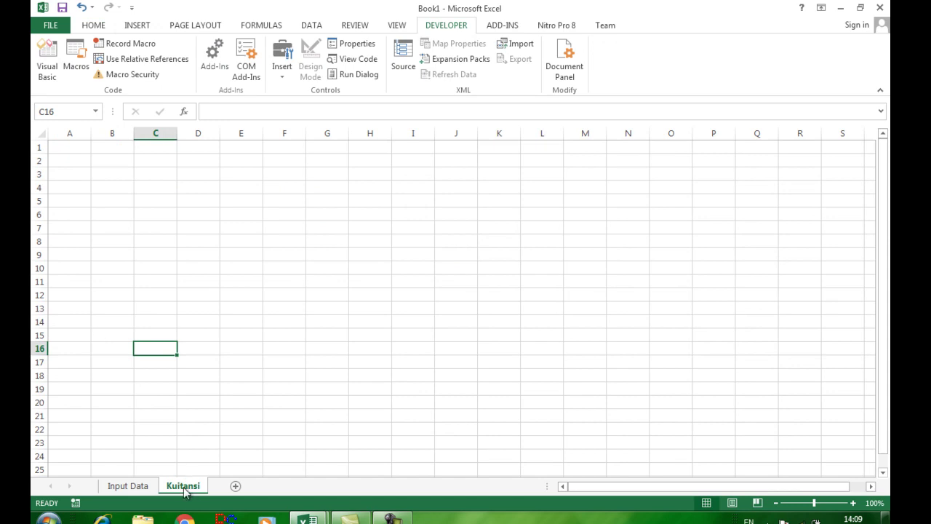
Go to the top of the Kuitansi receipt form, then return to the filled Input Data sheet.
{"action": "left_click", "coordinate": [71, 145]}
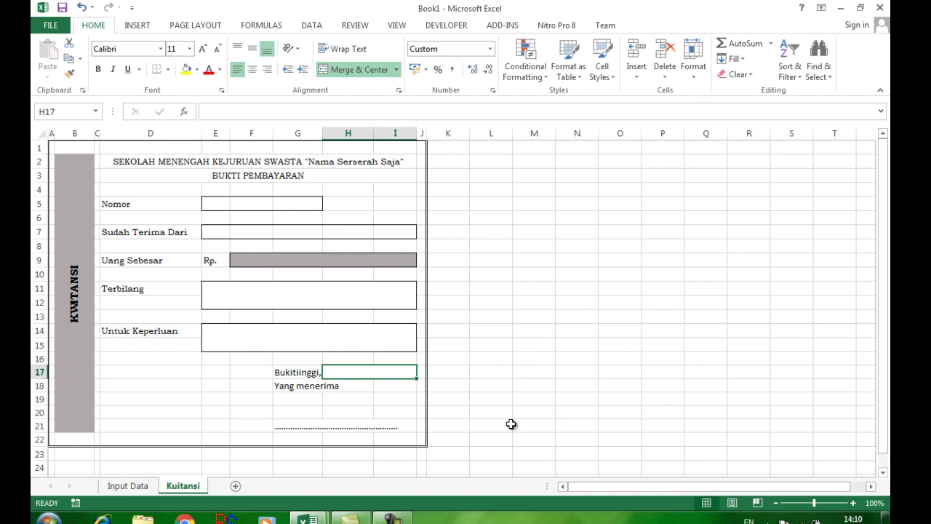
{"action": "left_click", "coordinate": [143, 486]}
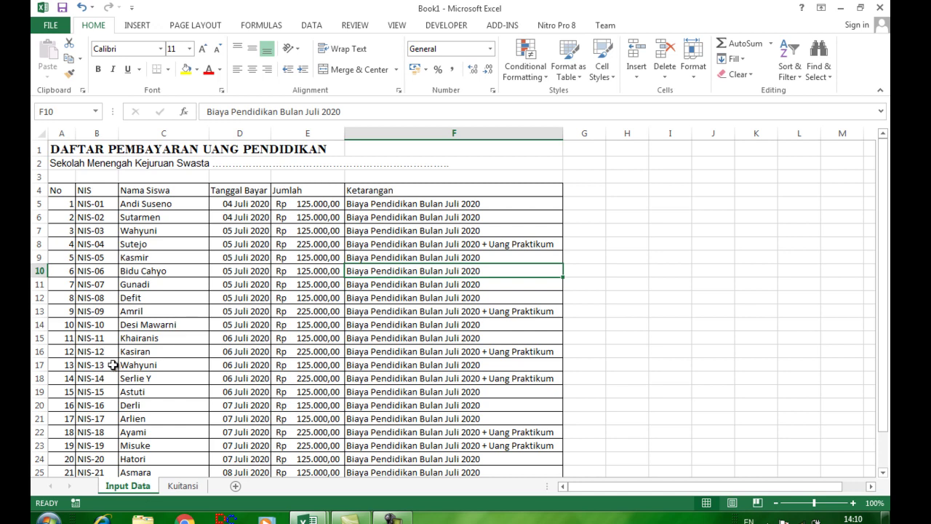
Select the records B5:F28 and name the range 'sumber' in the Name Box.
{"action": "left_click_drag", "start_coordinate": [61, 203], "coordinate": [486, 451]}
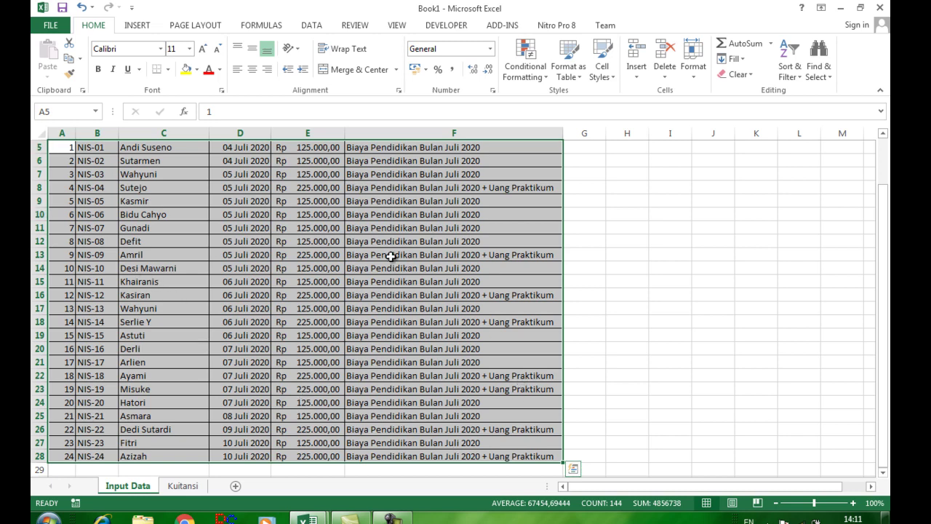
{"action": "left_click", "coordinate": [63, 113]}
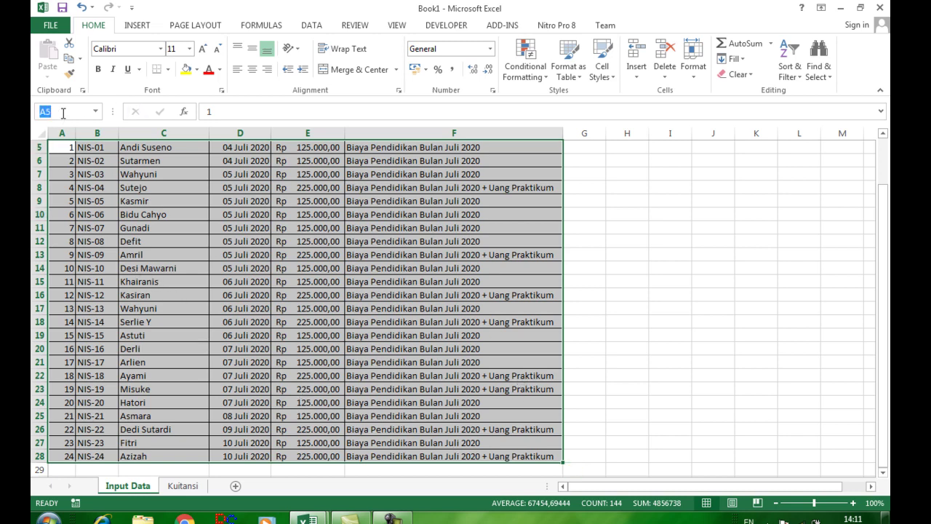
{"action": "type", "text": "sumber"}
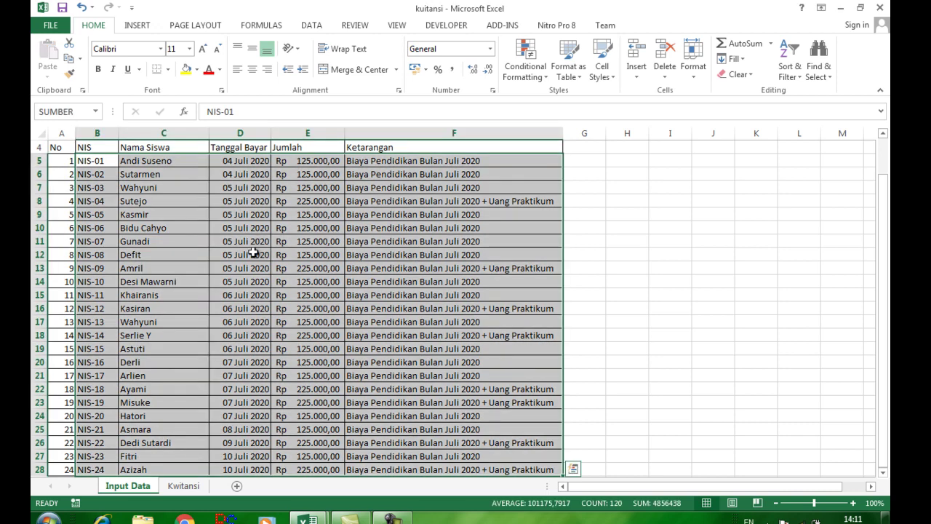
{"action": "left_click", "coordinate": [251, 282]}
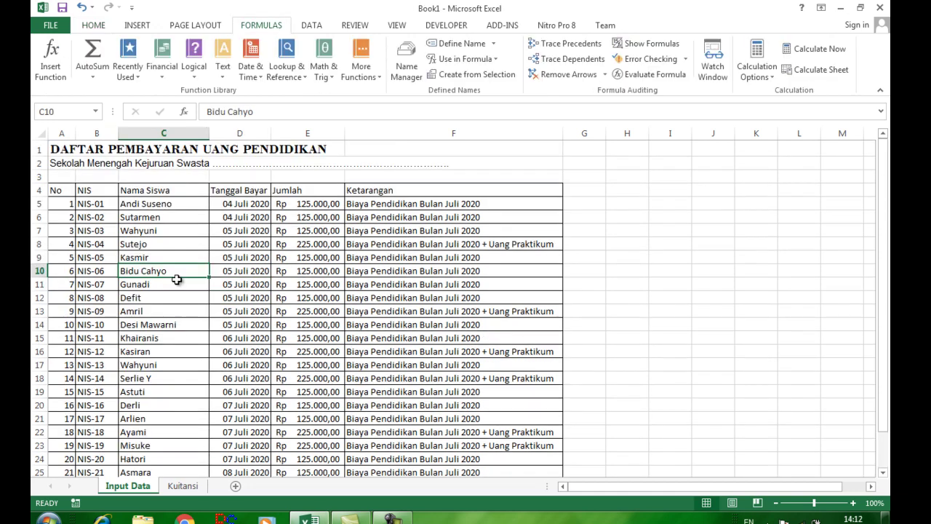
On the Kuitansi sheet, review the Terbilang, Untuk Keperluan and Nomor boxes, then select Sudah Terima Dari cell E7.
{"action": "left_click", "coordinate": [183, 486]}
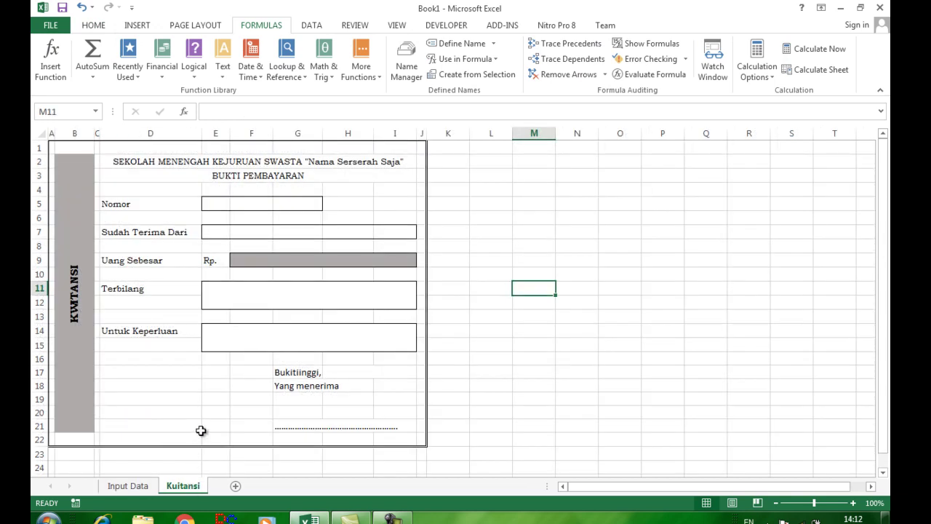
{"action": "left_click", "coordinate": [214, 302]}
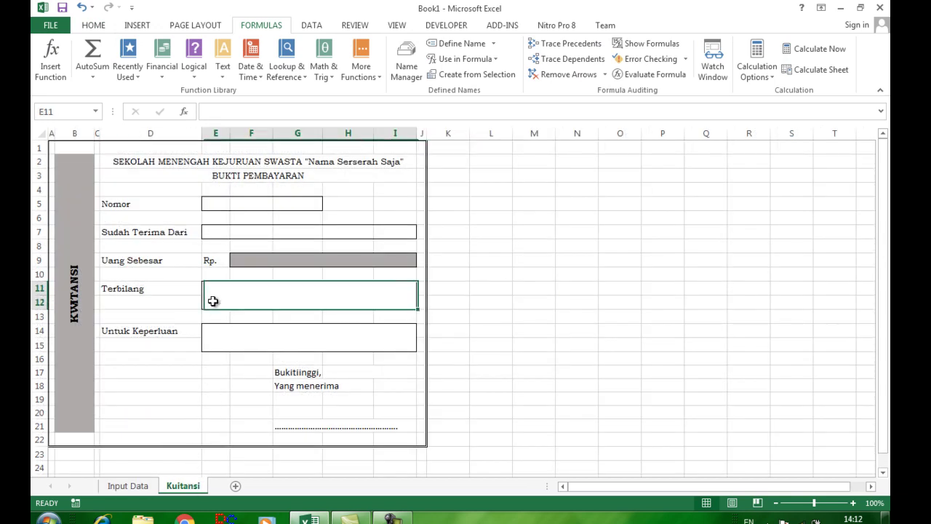
{"action": "left_click", "coordinate": [235, 341]}
{"action": "left_click", "coordinate": [233, 297]}
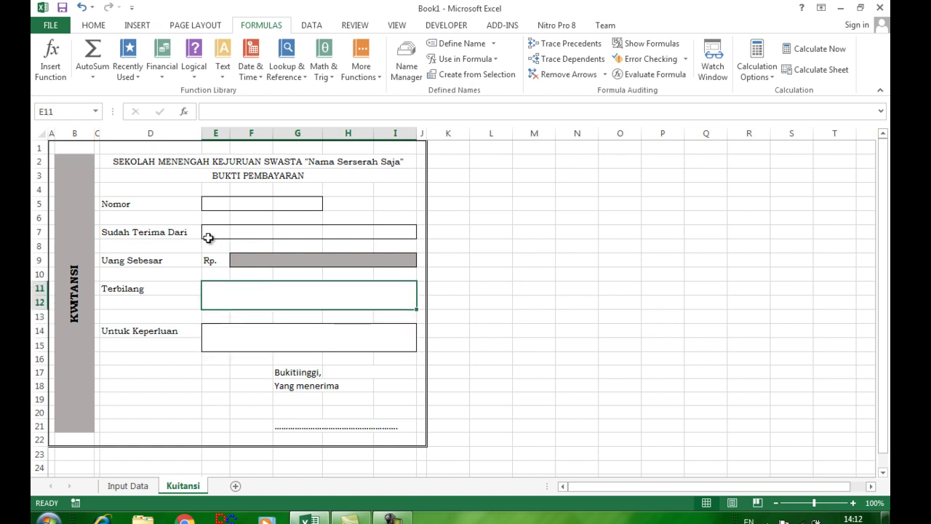
{"action": "left_click", "coordinate": [217, 202]}
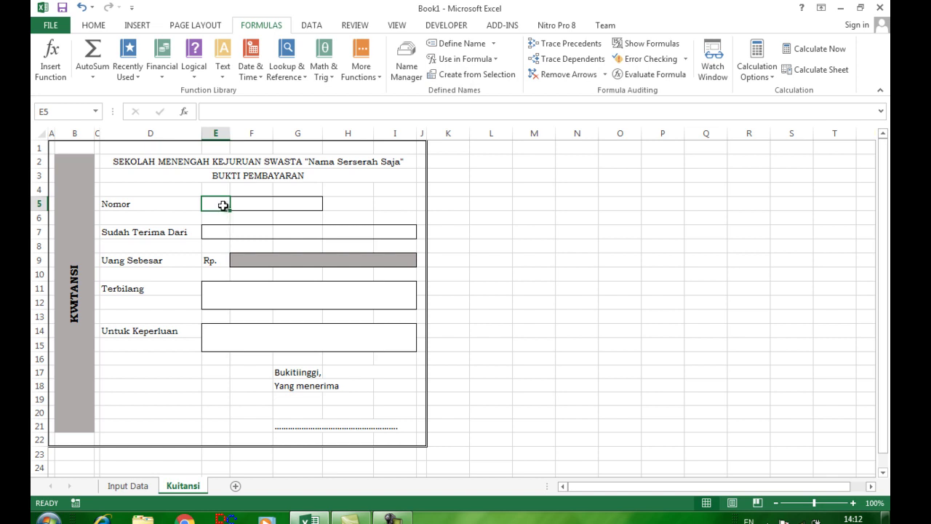
{"action": "left_click", "coordinate": [214, 231]}
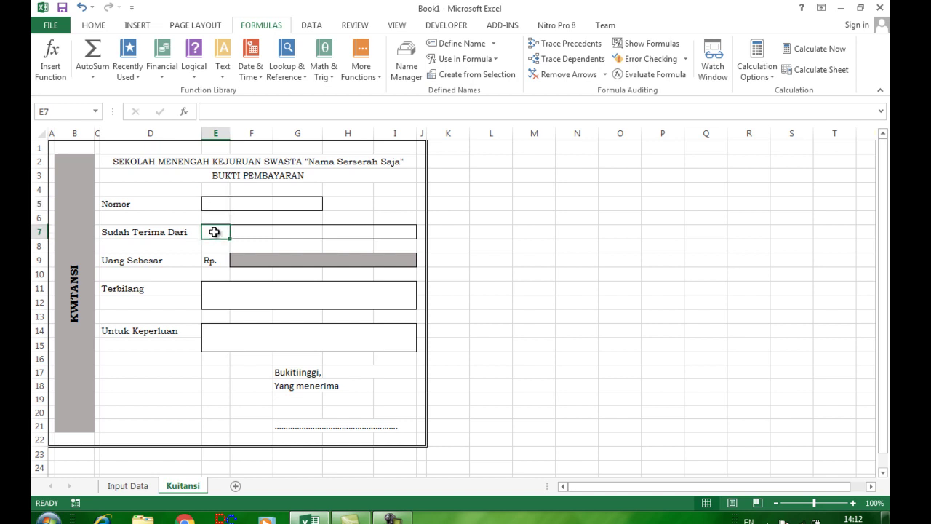
{"action": "mouse_move", "coordinate": [215, 231]}
{"action": "left_mouse_down"}
{"action": "mouse_move", "coordinate": [254, 233]}
{"action": "mouse_move", "coordinate": [227, 233]}
{"action": "left_mouse_up"}
Enter the formula =VLOOKUP(E5;sumber;2) in cell E7.
{"action": "type", "text": "="}
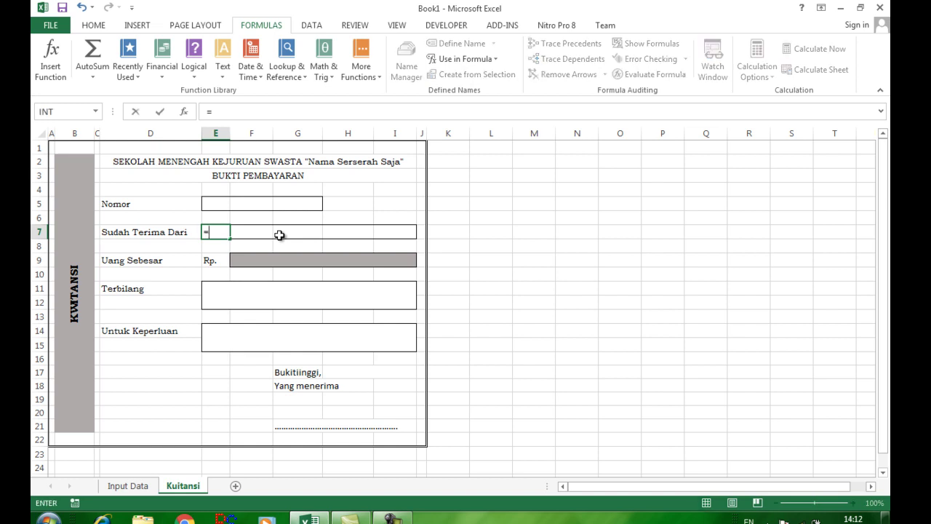
{"action": "key", "text": "Caps_Lock"}
{"action": "type", "text": "VLOOKUP"}
{"action": "key", "text": "Return"}
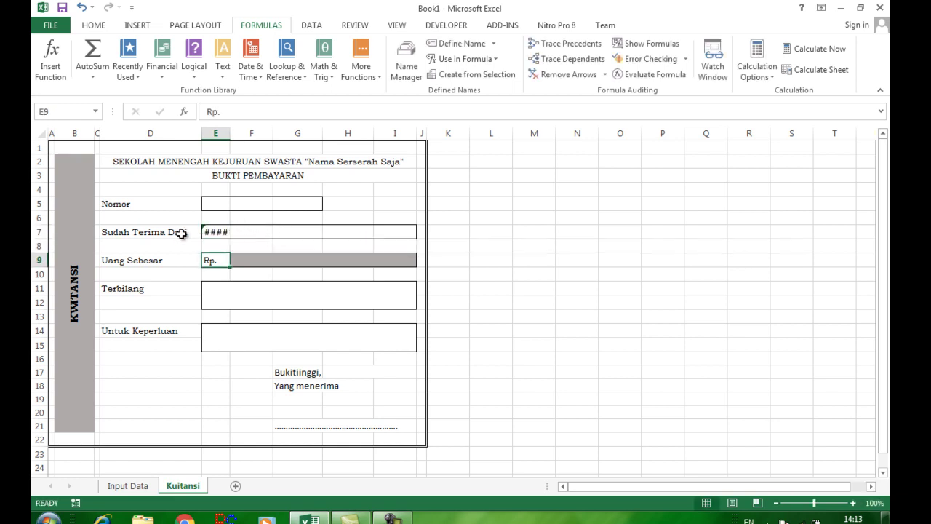
{"action": "left_click", "coordinate": [221, 232]}
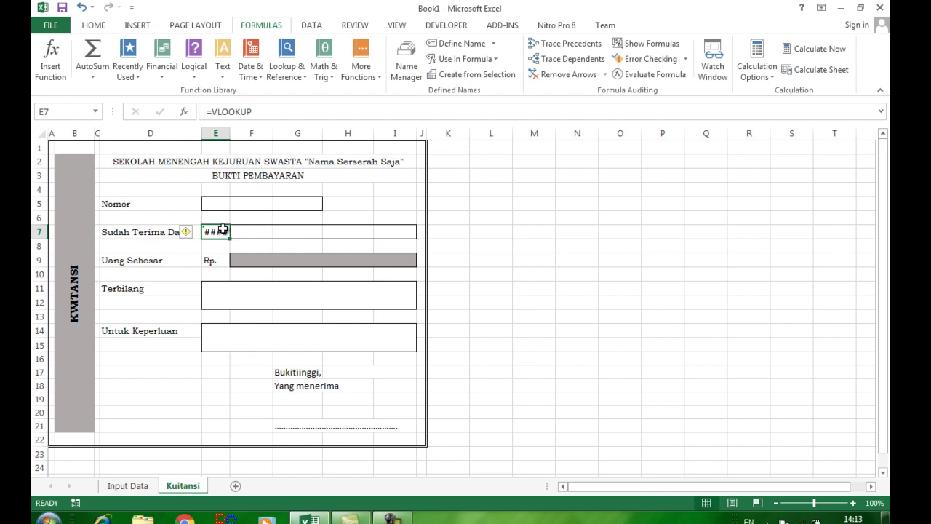
{"action": "key", "text": "F2"}
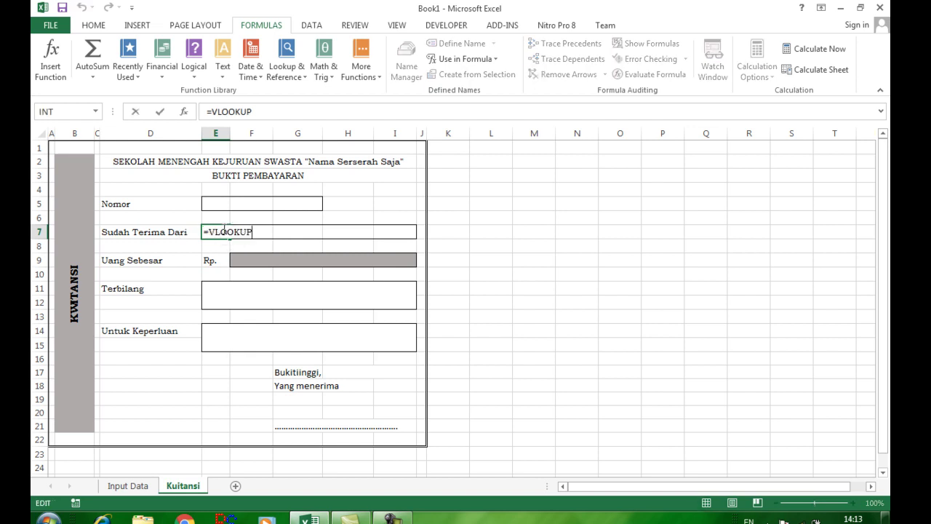
{"action": "type", "text": "("}
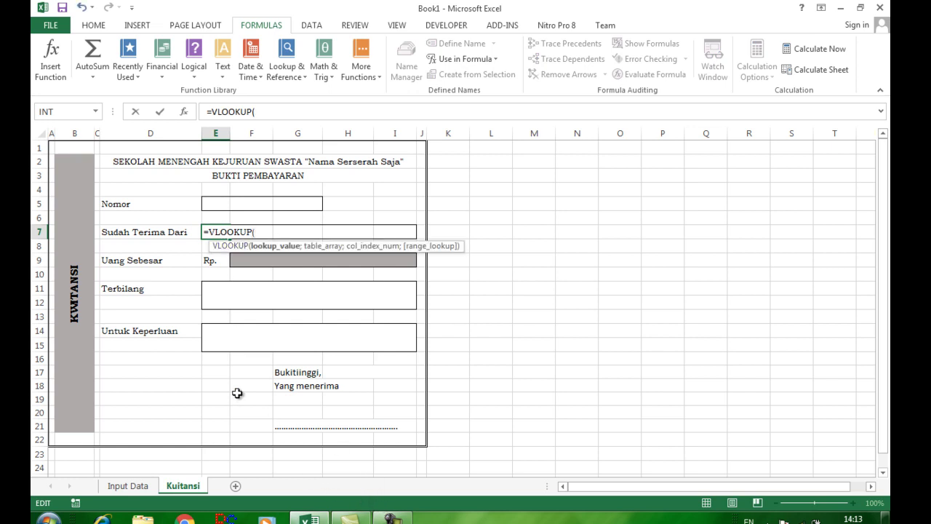
{"action": "left_click", "coordinate": [212, 204]}
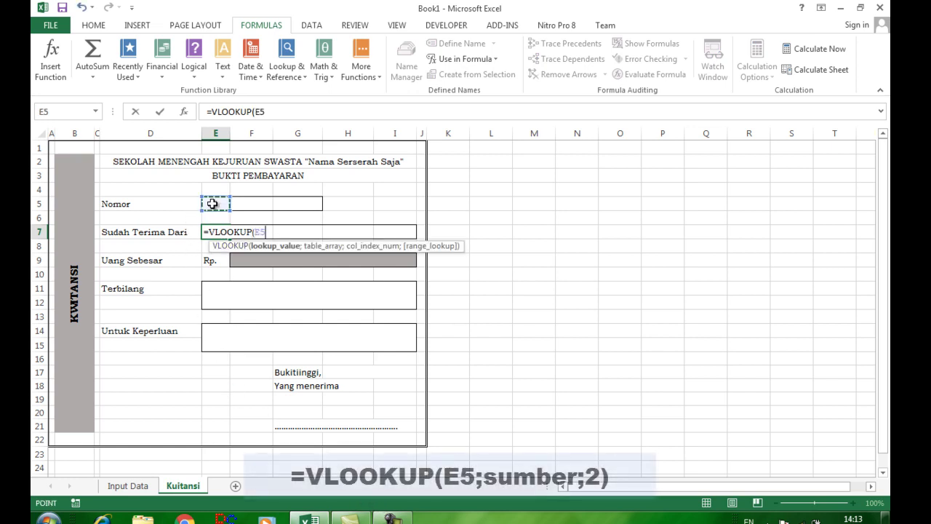
{"action": "type", "text": ";"}
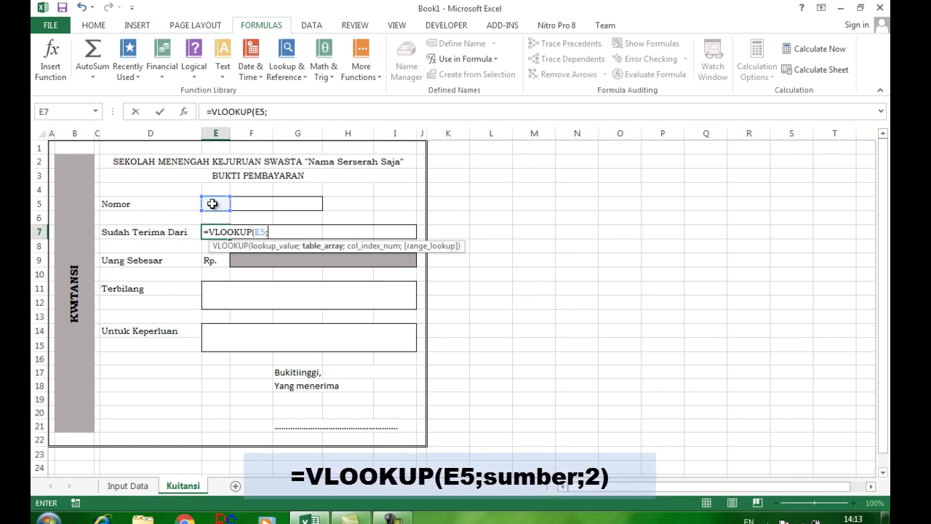
{"action": "type", "text": "sum"}
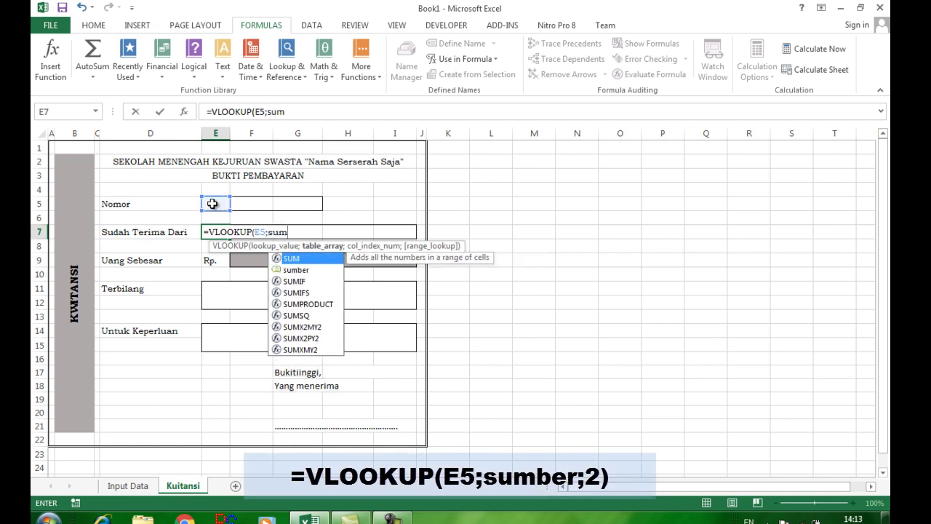
{"action": "type", "text": "be"}
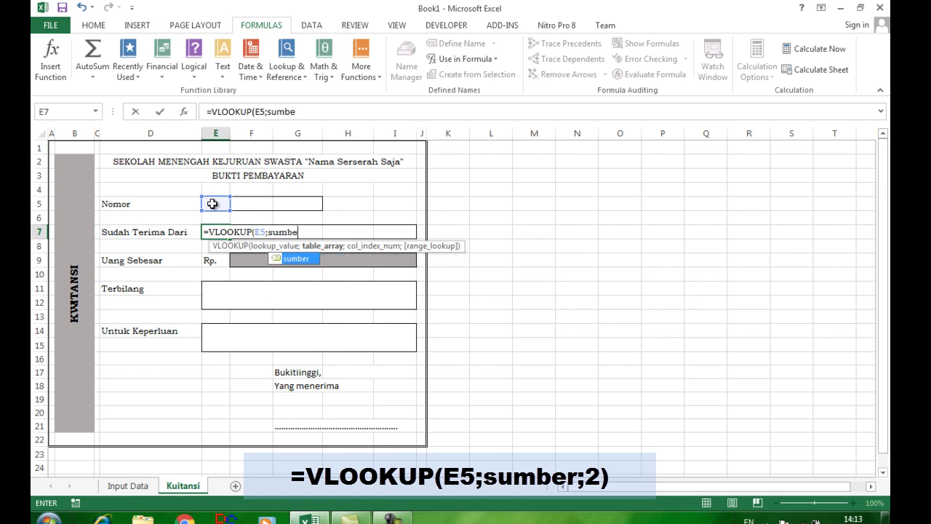
{"action": "type", "text": "r;"}
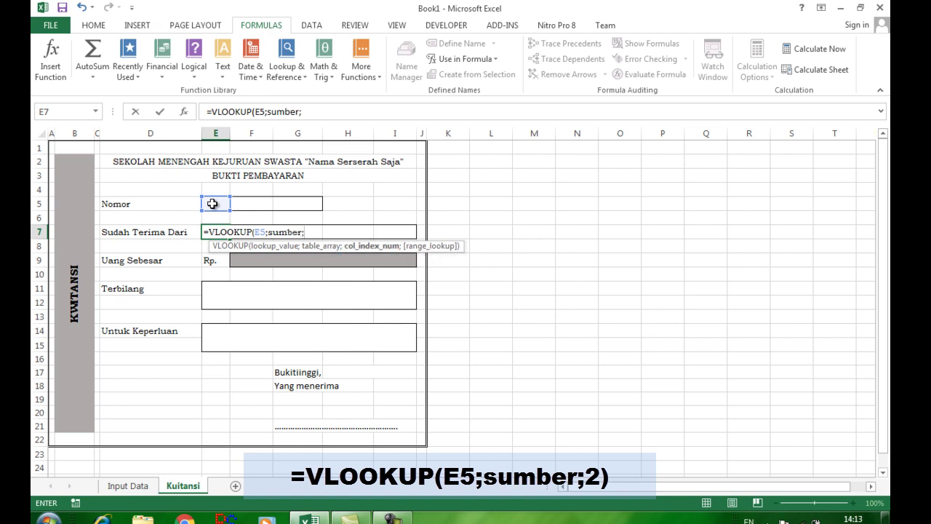
{"action": "type", "text": "2)"}
{"action": "key", "text": "Return"}
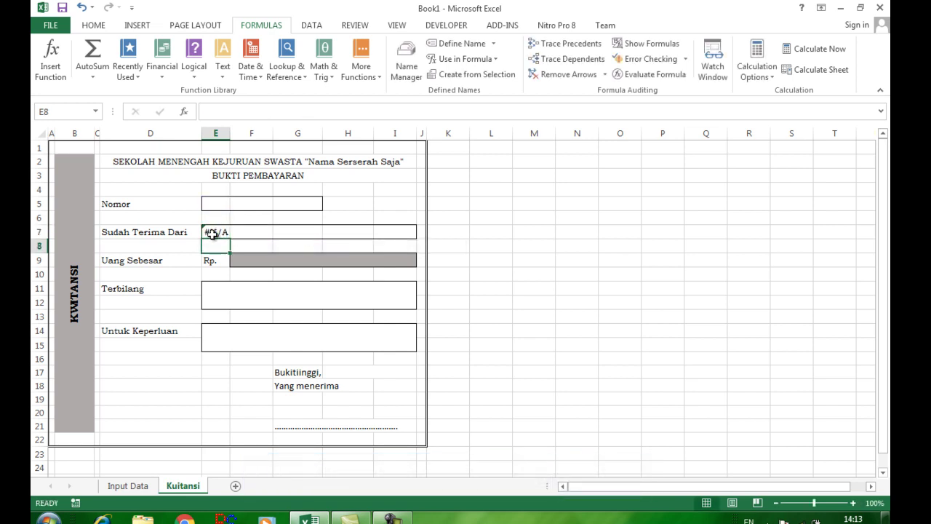
Enter Nis-01 as the Nomor in E5 after checking the NIS codes on Input Data.
{"action": "left_click", "coordinate": [210, 206]}
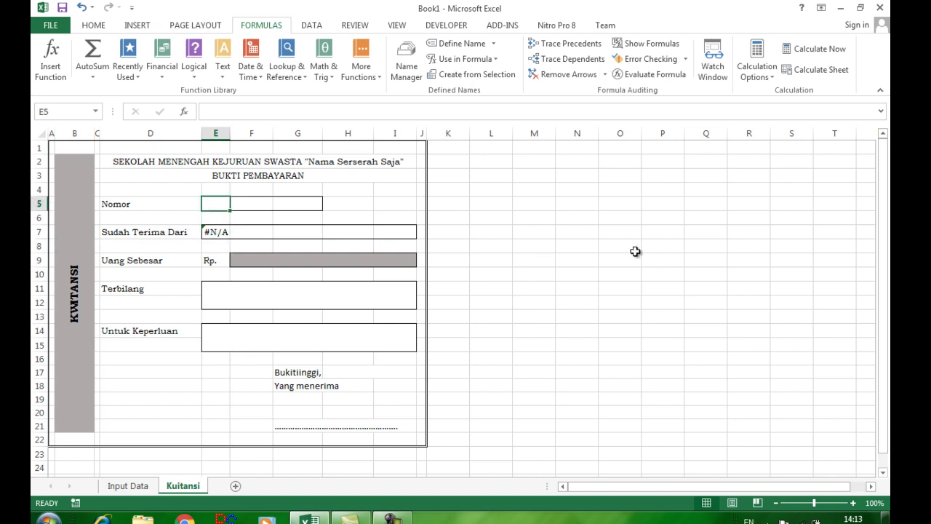
{"action": "left_click", "coordinate": [128, 485]}
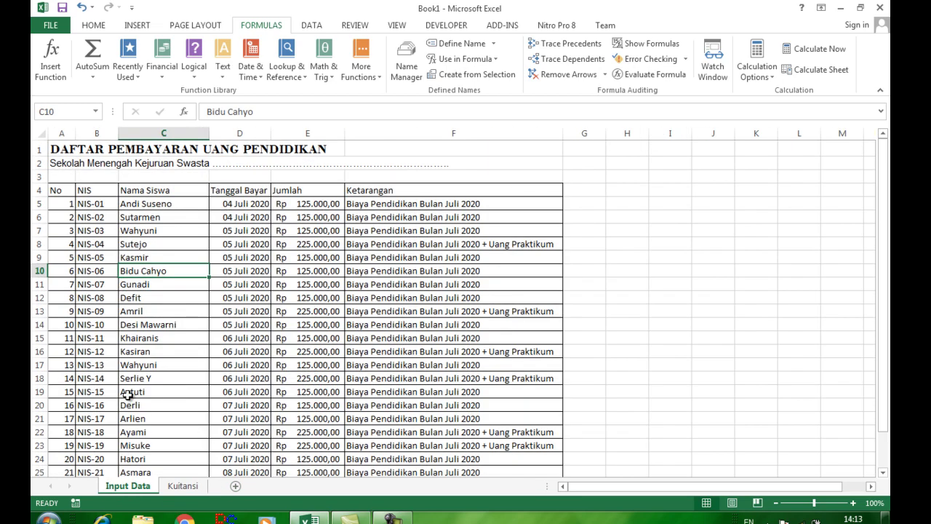
{"action": "left_click", "coordinate": [183, 486]}
{"action": "type", "text": "Nis-01"}
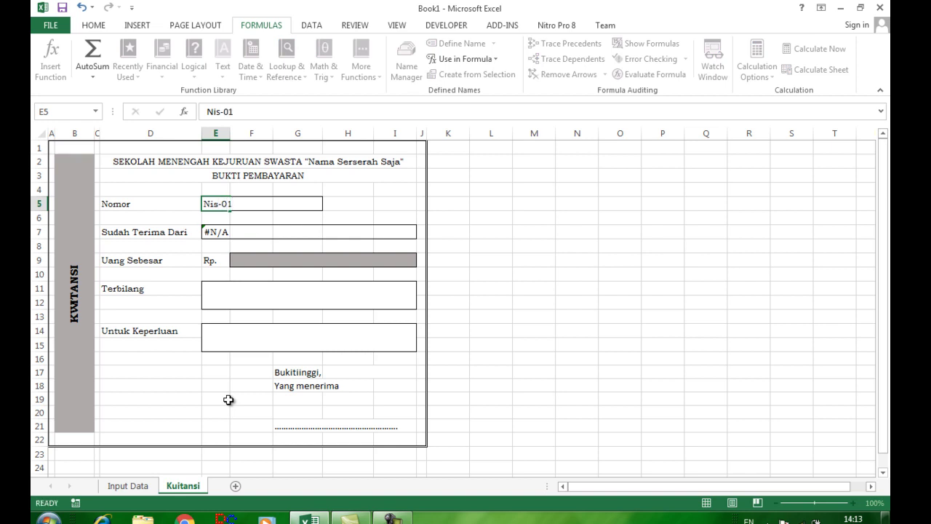
{"action": "key", "text": "Return"}
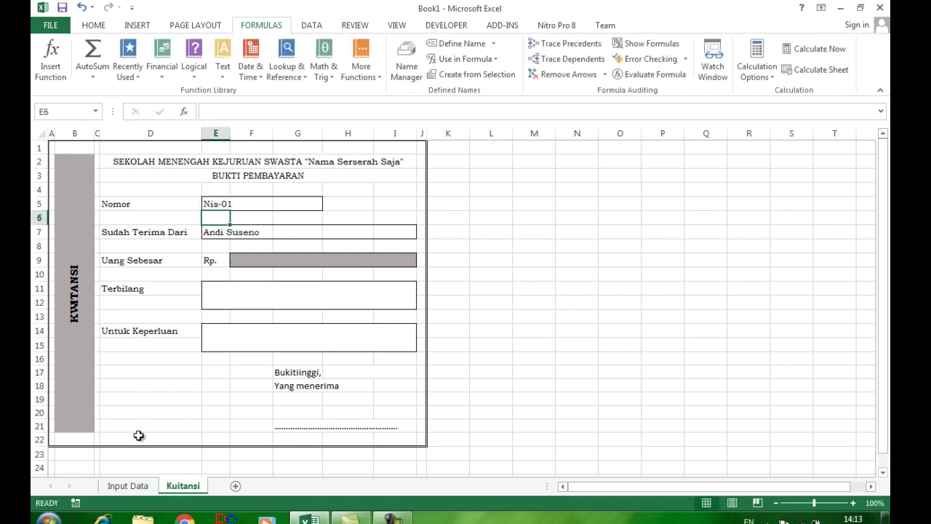
Select the amount cell in row 9 and compare the amounts and NIS entries on Input Data.
{"action": "left_click", "coordinate": [237, 262]}
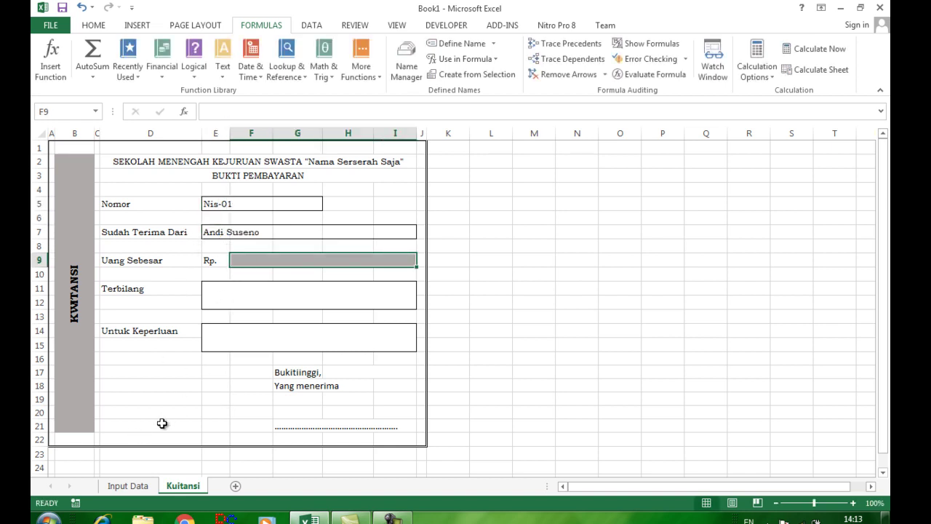
{"action": "left_click", "coordinate": [128, 485]}
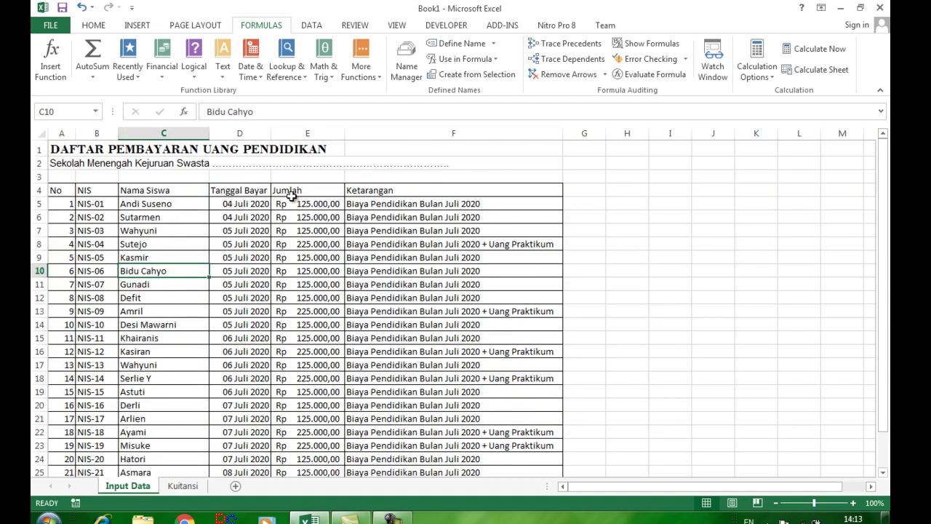
{"action": "left_click", "coordinate": [106, 217]}
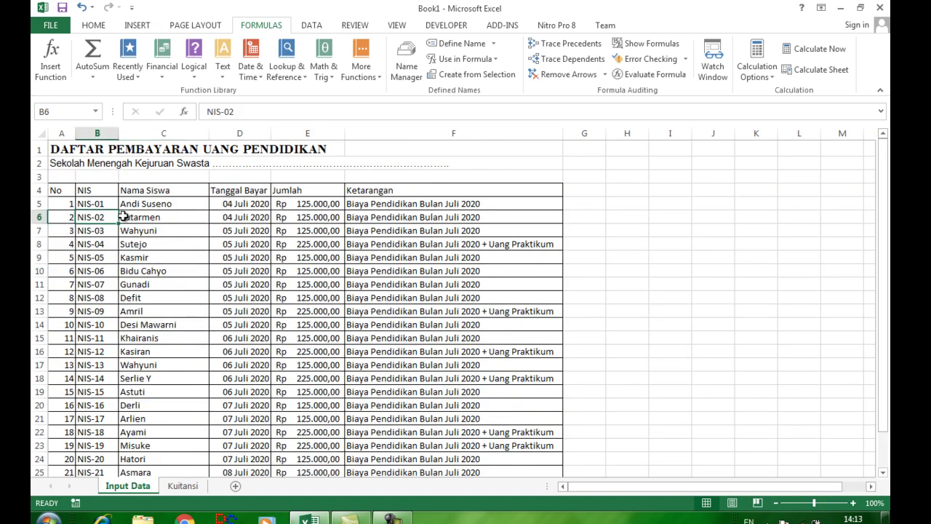
{"action": "left_click", "coordinate": [182, 485]}
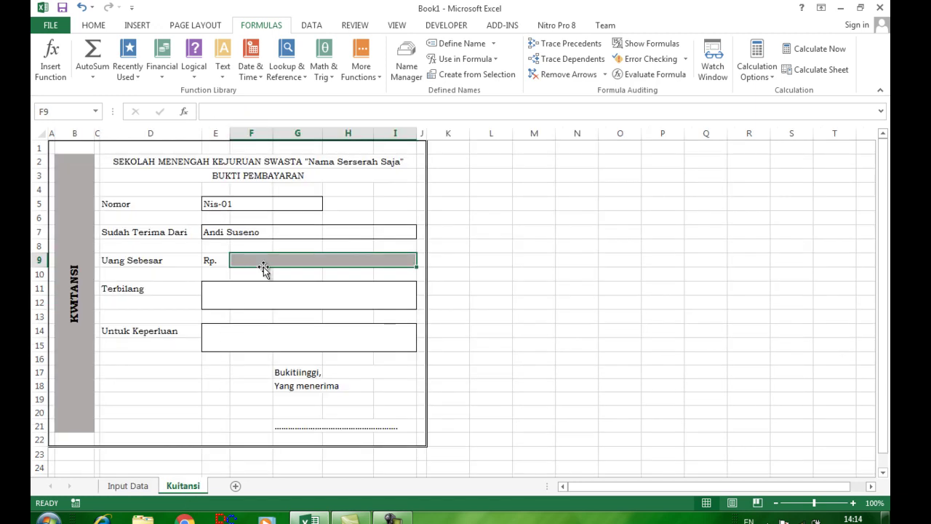
Enter =VLOOKUP(E5;sumber;4) in Uang Sebesar cell F9 so it shows 125.000,00.
{"action": "key", "text": "Caps_Lock"}
{"action": "key", "text": "Caps_Lock"}
{"action": "type", "text": "="}
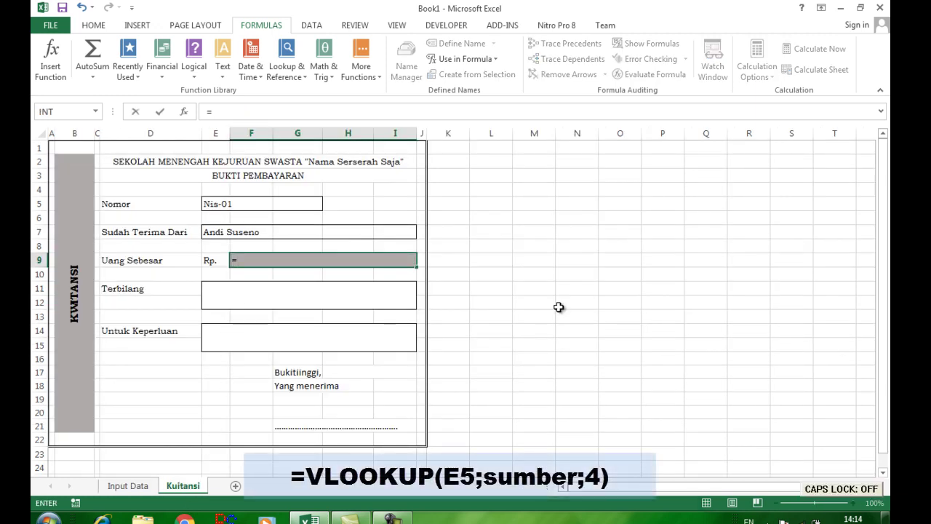
{"action": "type", "text": "VLOO"}
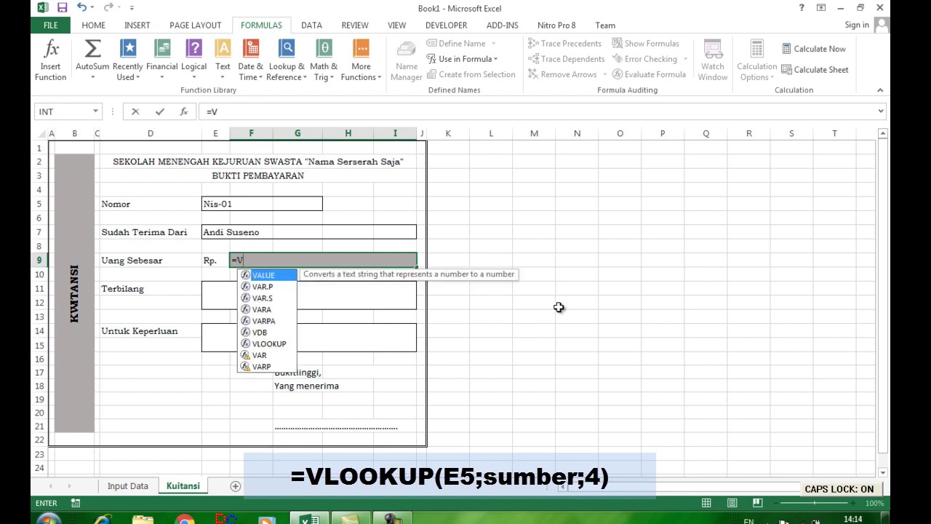
{"action": "type", "text": "("}
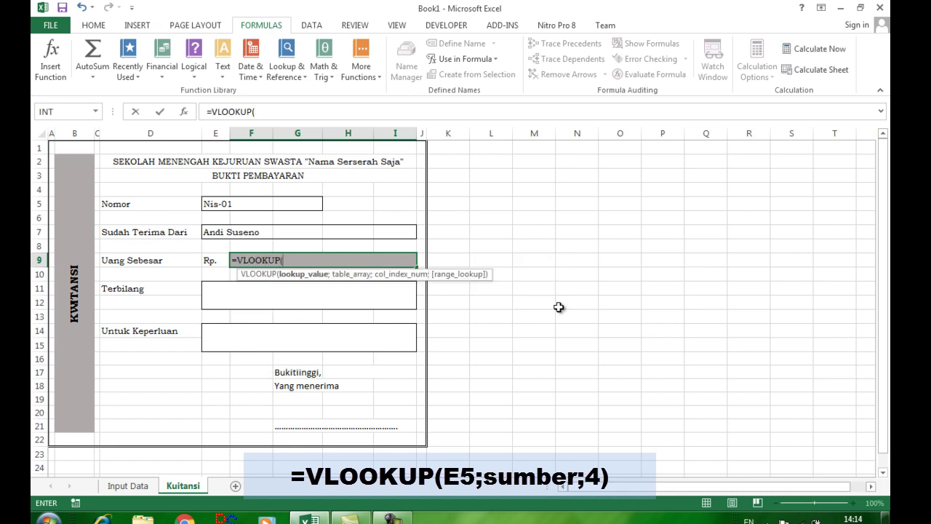
{"action": "left_click", "coordinate": [211, 203]}
{"action": "type", "text": ";"}
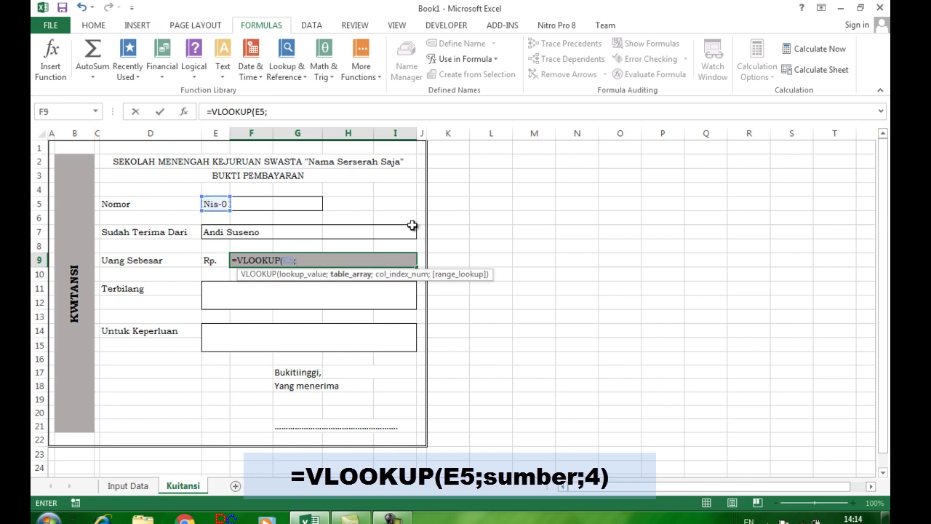
{"action": "type", "text": "sumb"}
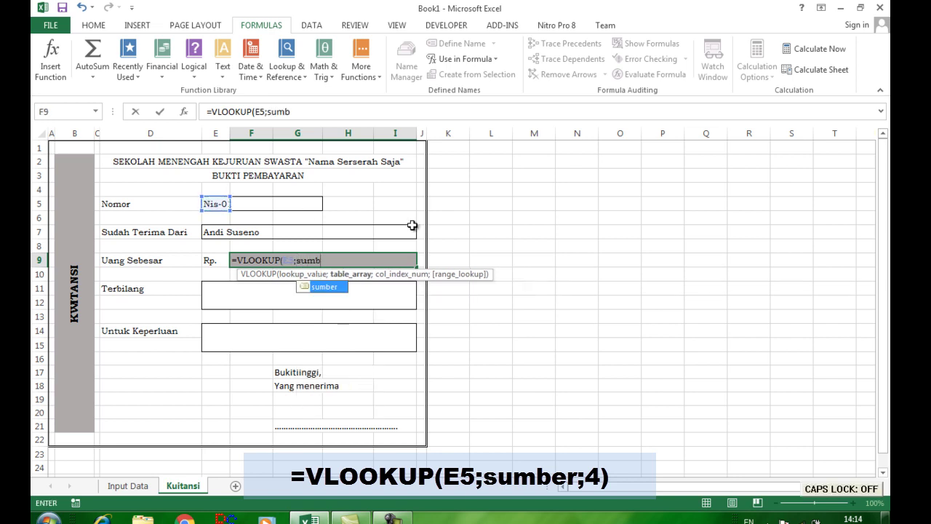
{"action": "type", "text": "er;4"}
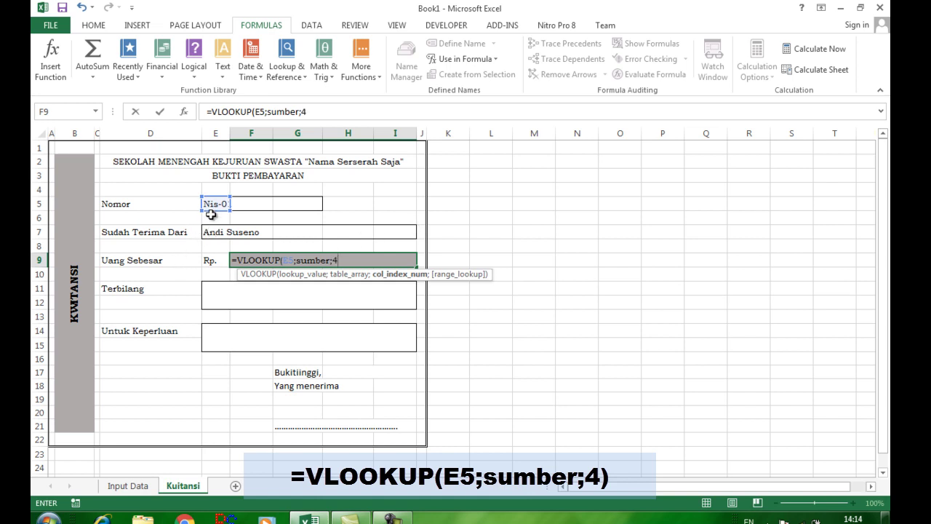
{"action": "key", "text": "Return"}
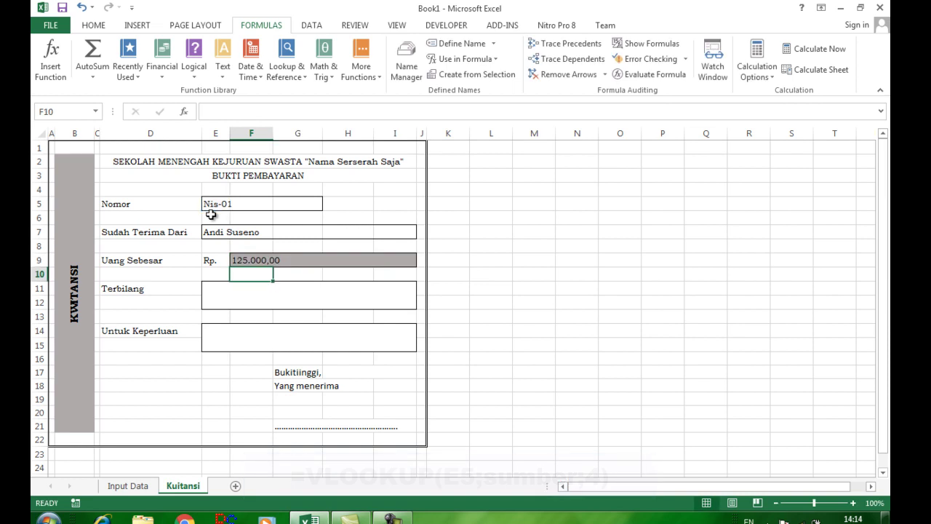
{"action": "left_click", "coordinate": [223, 295]}
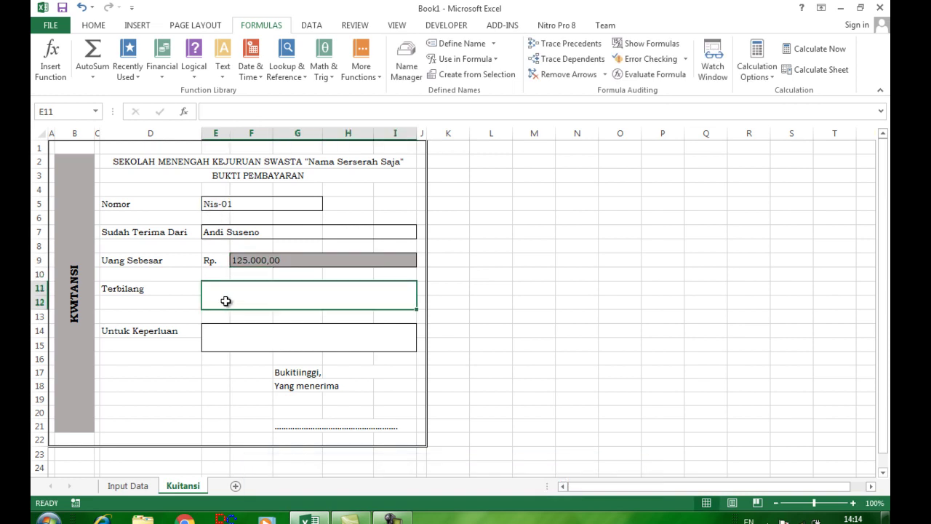
Enter =VLOOKUP(E5;sumber;5) in E14 so it reads Biaya Pendidikan Bulan Juli 2020.
{"action": "left_click", "coordinate": [227, 340]}
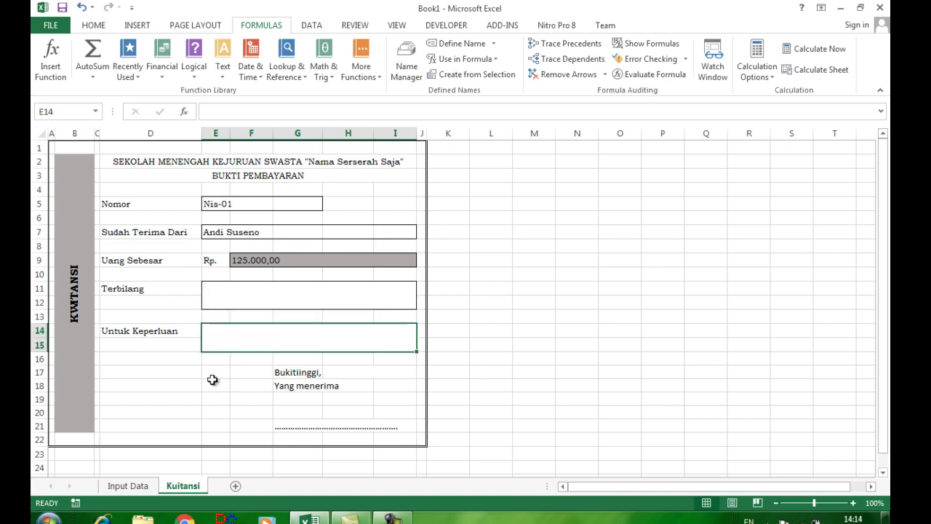
{"action": "left_click", "coordinate": [143, 492]}
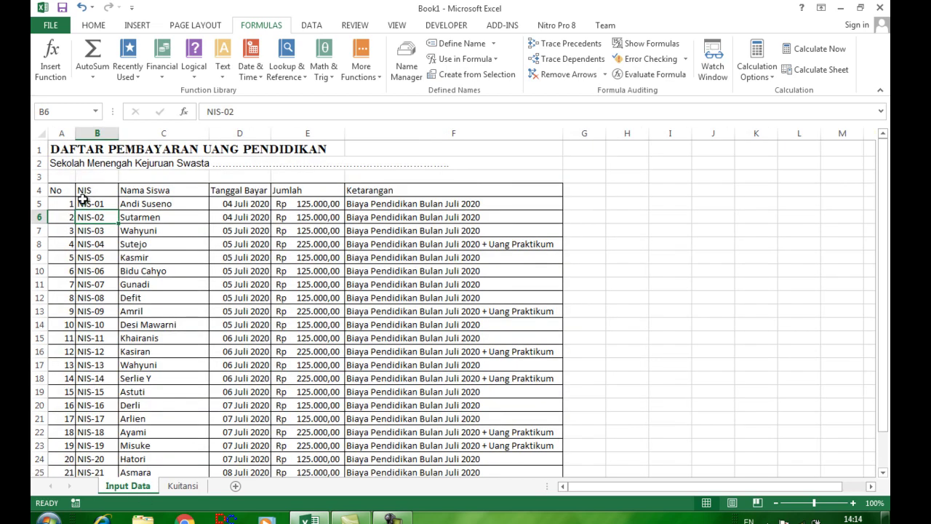
{"action": "left_click", "coordinate": [186, 486]}
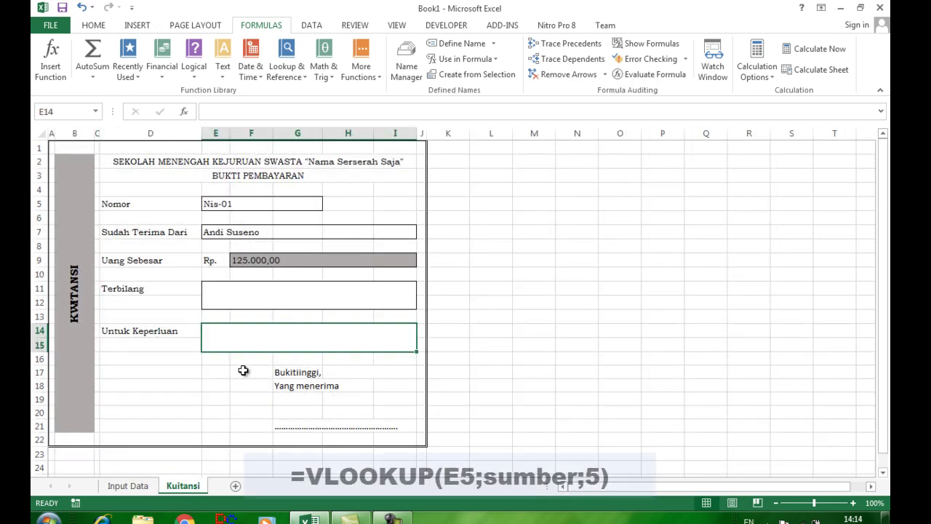
{"action": "type", "text": "="}
{"action": "key", "text": "Caps_Lock"}
{"action": "type", "text": "VL"}
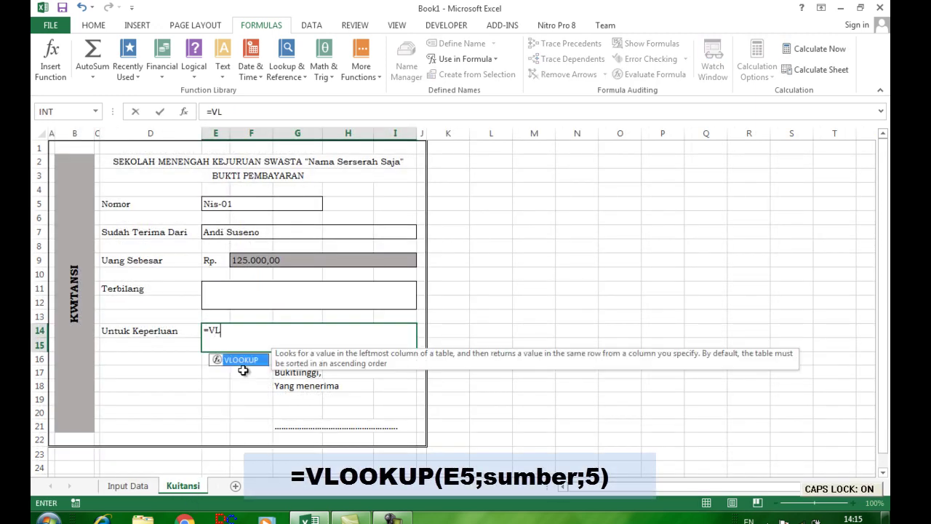
{"action": "type", "text": "OOKUP("}
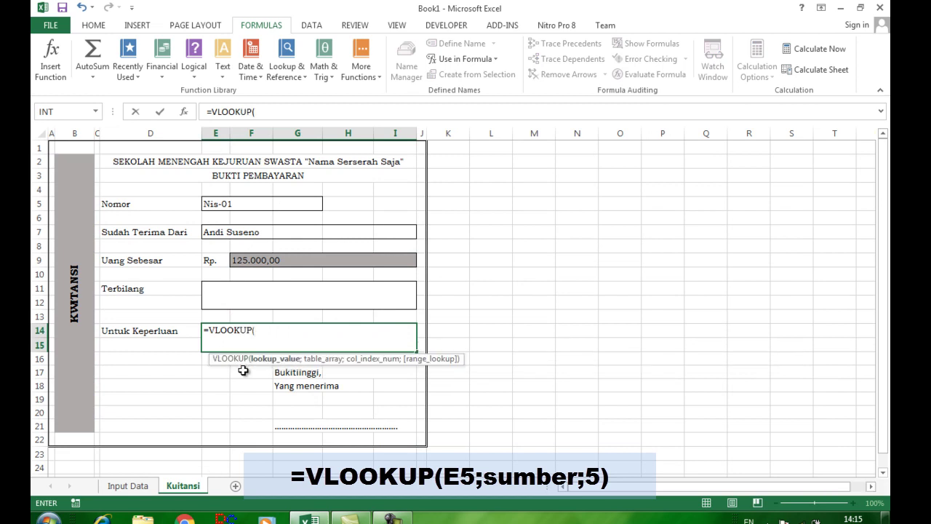
{"action": "left_click", "coordinate": [215, 203]}
{"action": "type", "text": ";"}
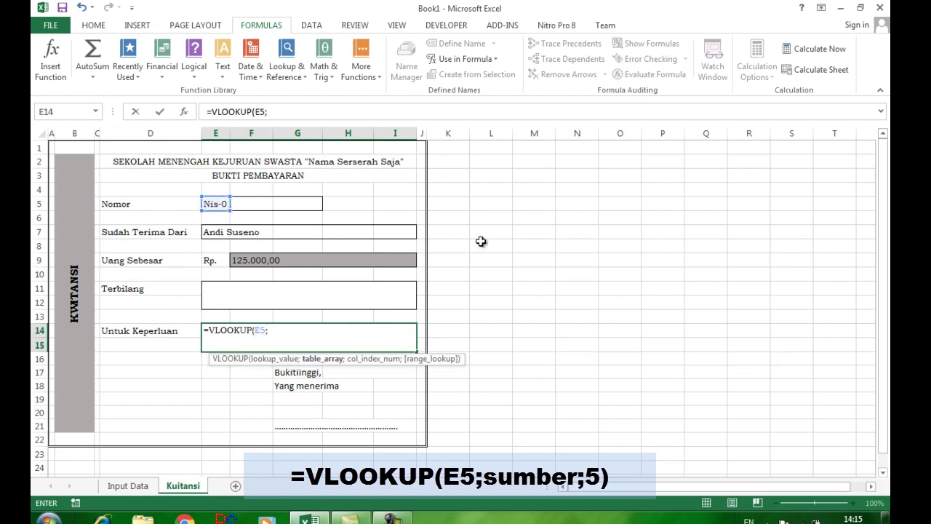
{"action": "key", "text": "Caps_Lock"}
{"action": "type", "text": "sumber;5)"}
{"action": "key", "text": "Return"}
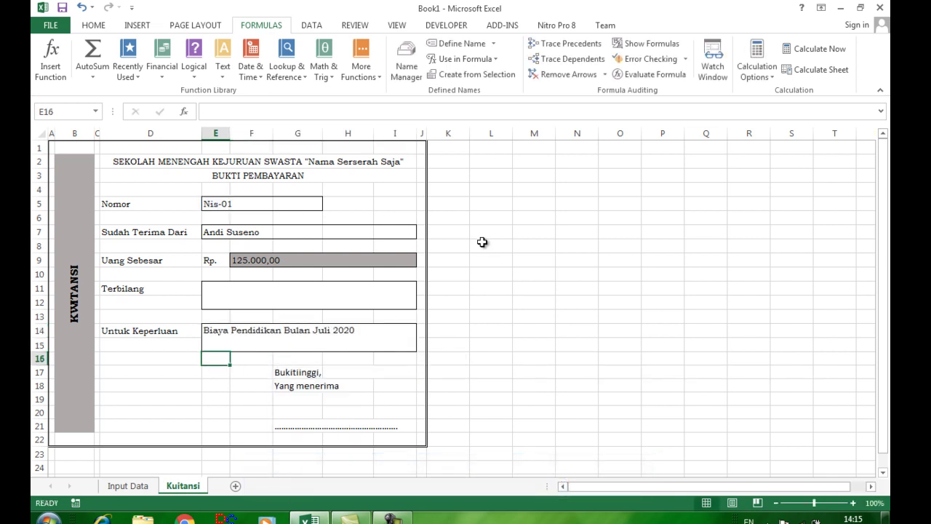
{"action": "left_click", "coordinate": [357, 372]}
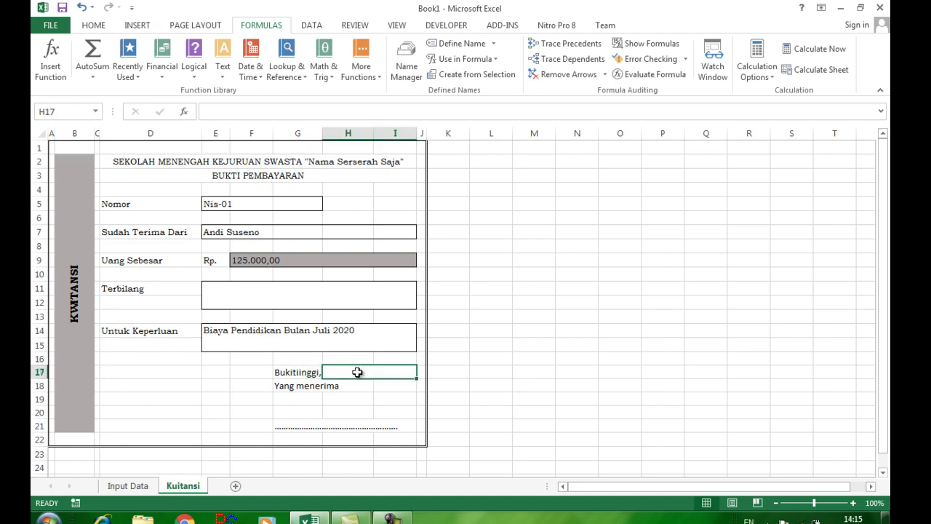
Enter =VLOOKUP(E5;sumber;3) in H17 so the date reads 04 Juli 2020.
{"action": "left_click", "coordinate": [128, 485]}
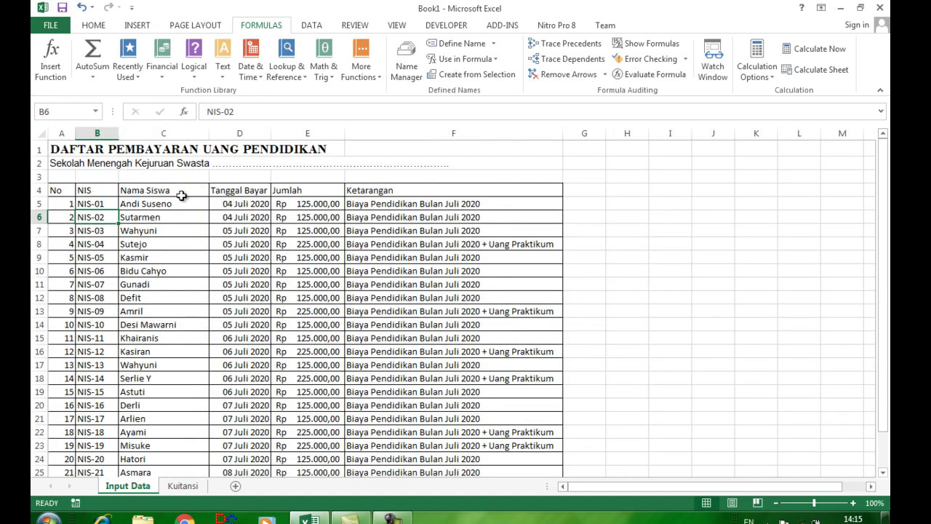
{"action": "left_click", "coordinate": [185, 492]}
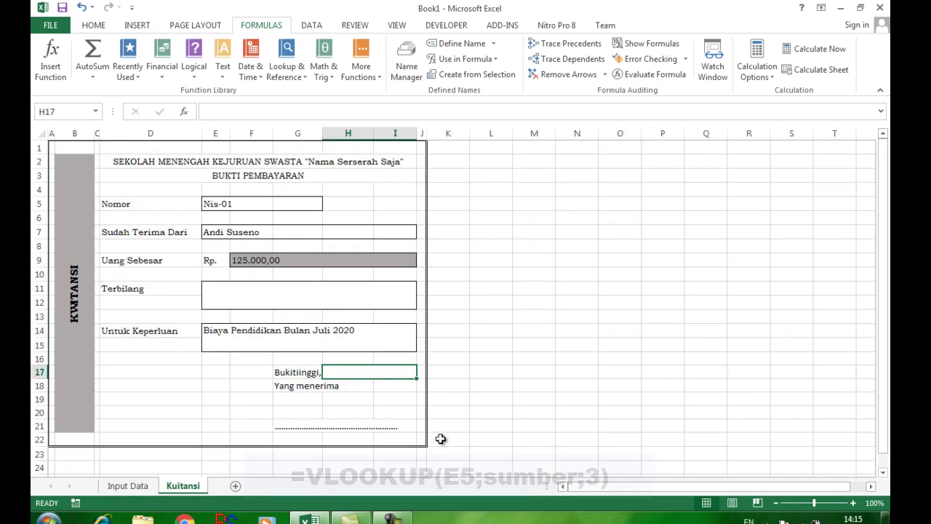
{"action": "type", "text": "=v"}
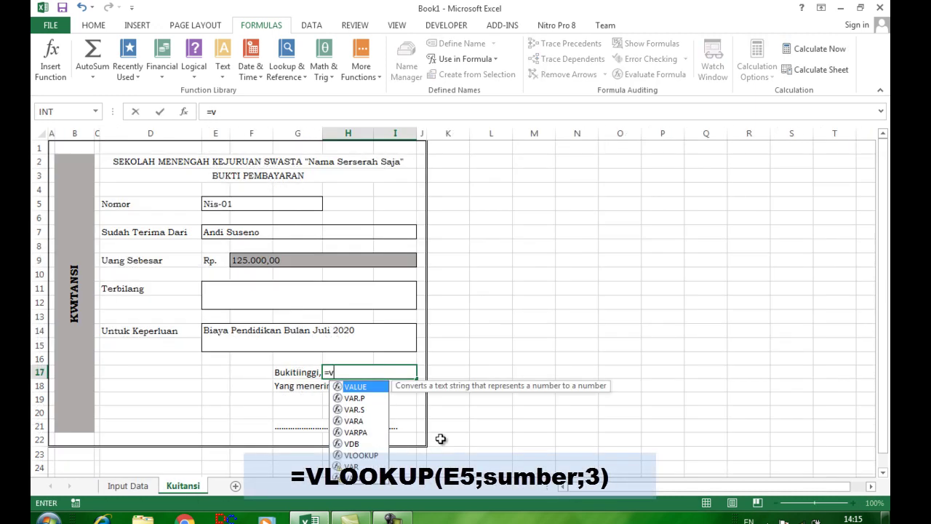
{"action": "key", "text": "BackSpace"}
{"action": "key", "text": "Caps_Lock"}
{"action": "type", "text": "VLOO"}
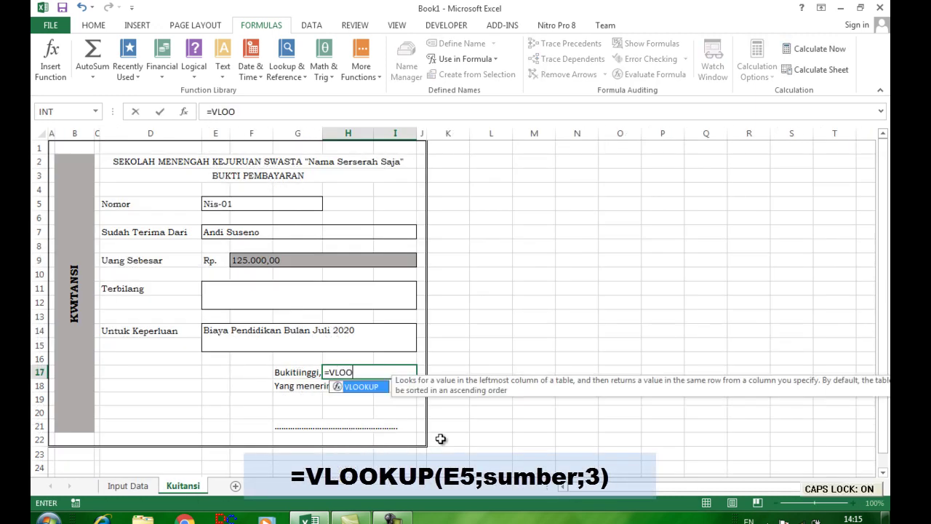
{"action": "type", "text": "KUP("}
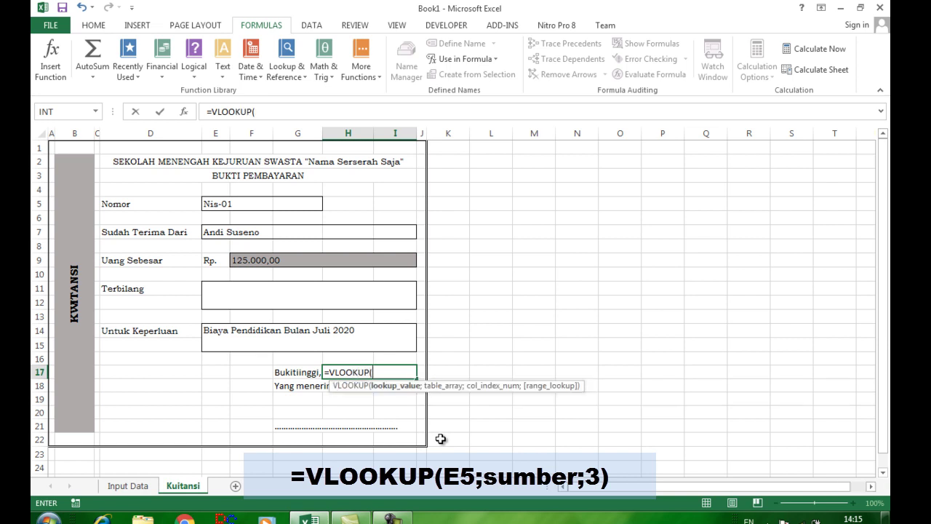
{"action": "left_click", "coordinate": [221, 204]}
{"action": "type", "text": ";"}
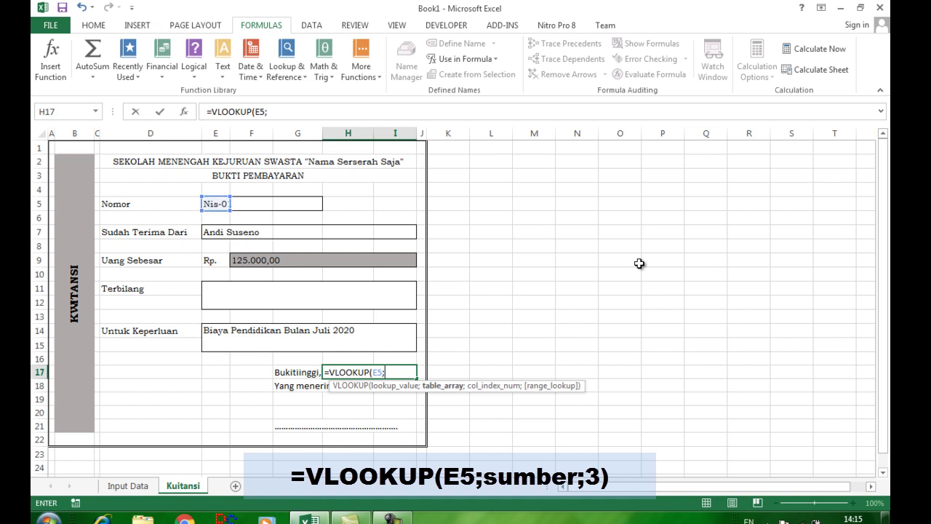
{"action": "key", "text": "Caps_Lock"}
{"action": "type", "text": "s"}
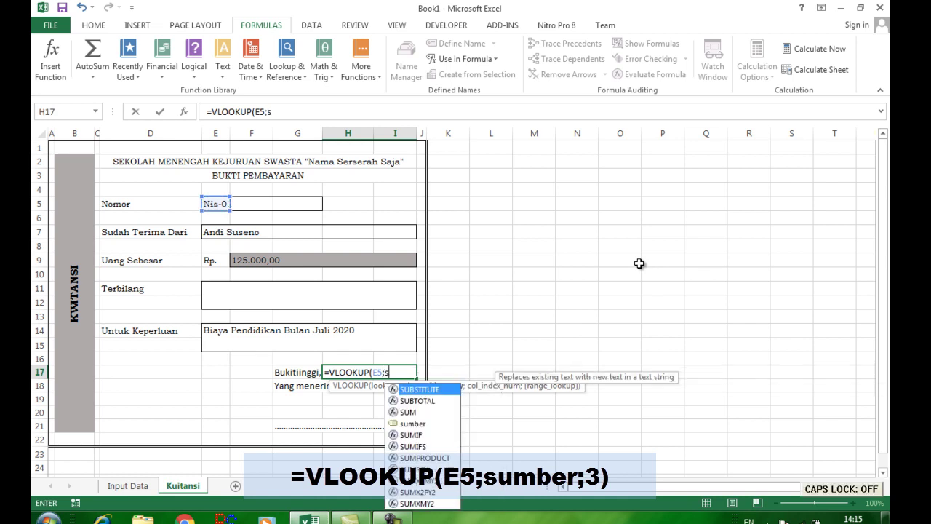
{"action": "type", "text": "umber;"}
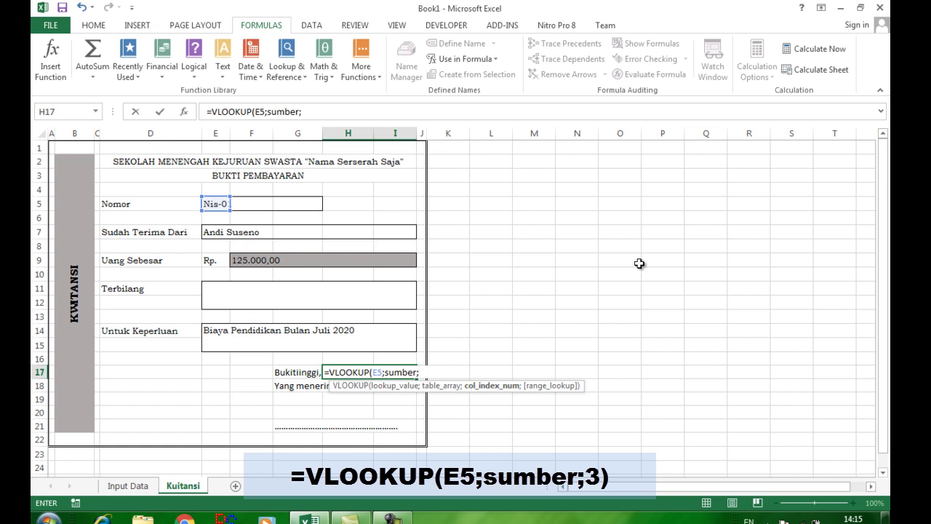
{"action": "type", "text": "3"}
{"action": "key", "text": "Return"}
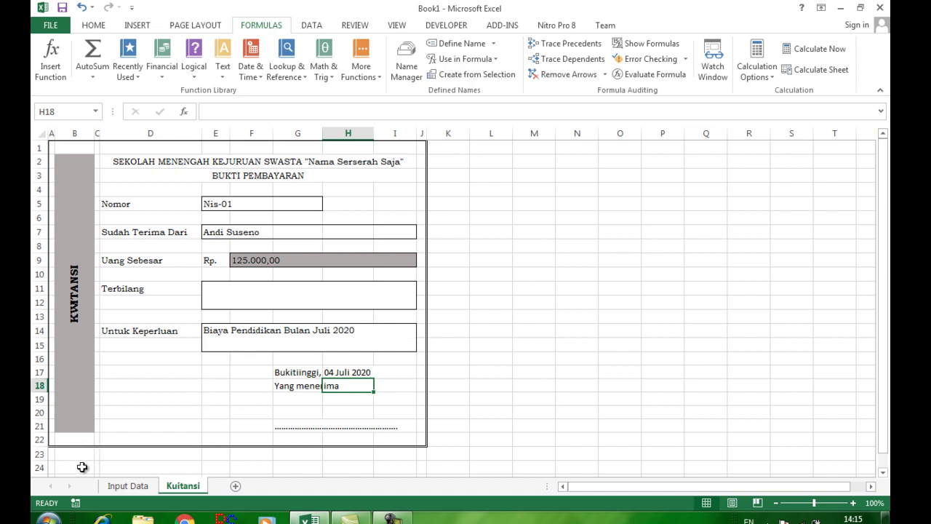
Change the NIS number in E5 from Nis-01 to Nis-02.
{"action": "double_click", "coordinate": [214, 204]}
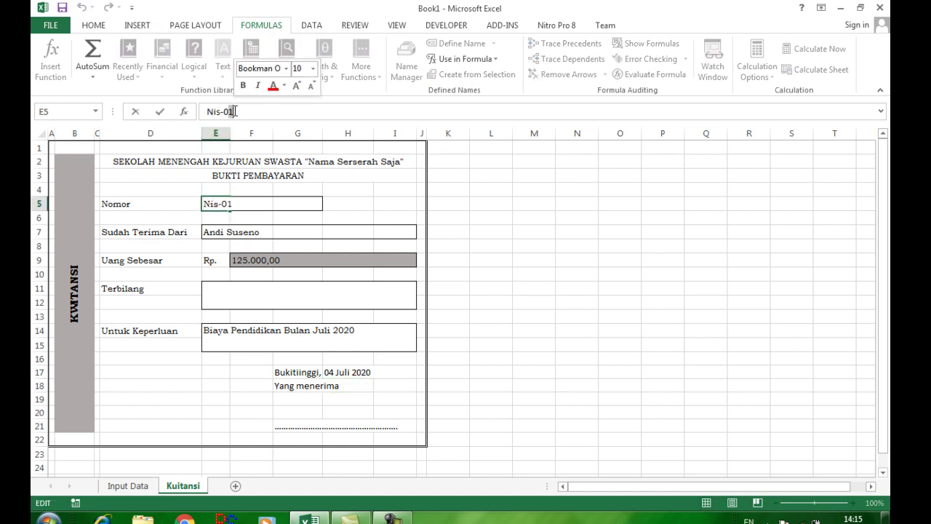
{"action": "type", "text": "2"}
{"action": "key", "text": "Return"}
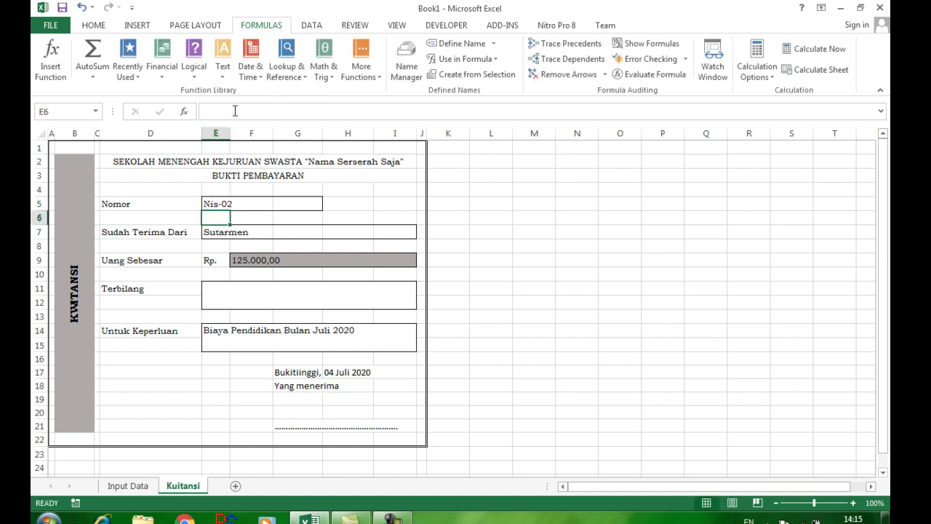
Change the NIS to Nis-04, showing Sutejo, 225.000,00 and 05 Juli 2020.
{"action": "left_click", "coordinate": [216, 201]}
{"action": "left_click", "coordinate": [244, 110]}
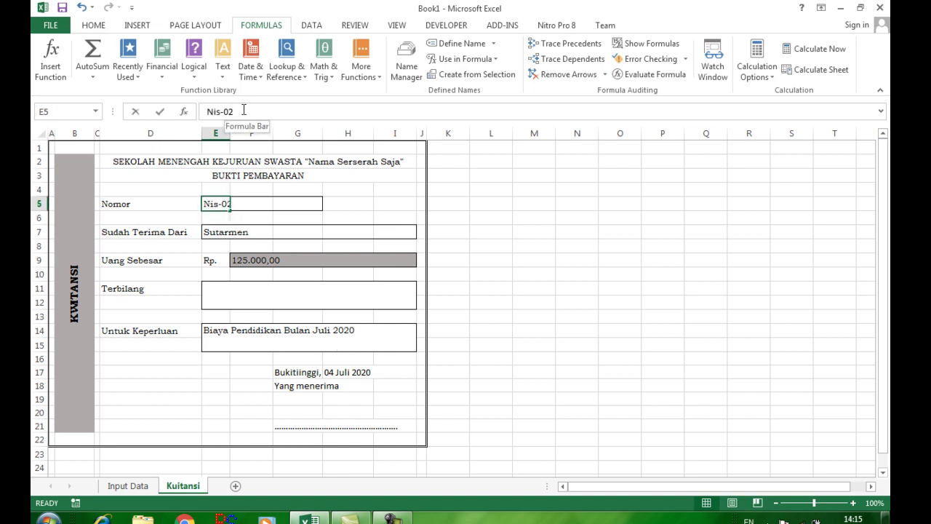
{"action": "double_click", "coordinate": [229, 111]}
{"action": "type", "text": "04"}
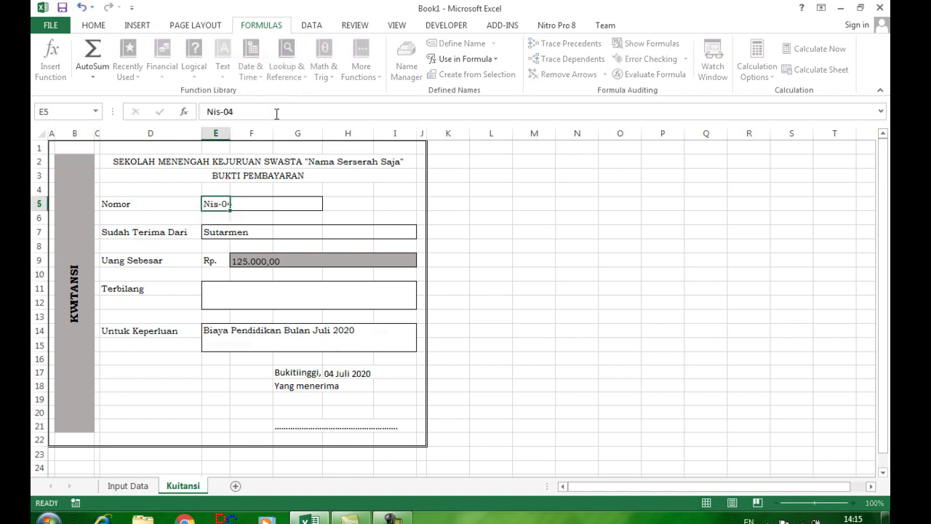
{"action": "key", "text": "Return"}
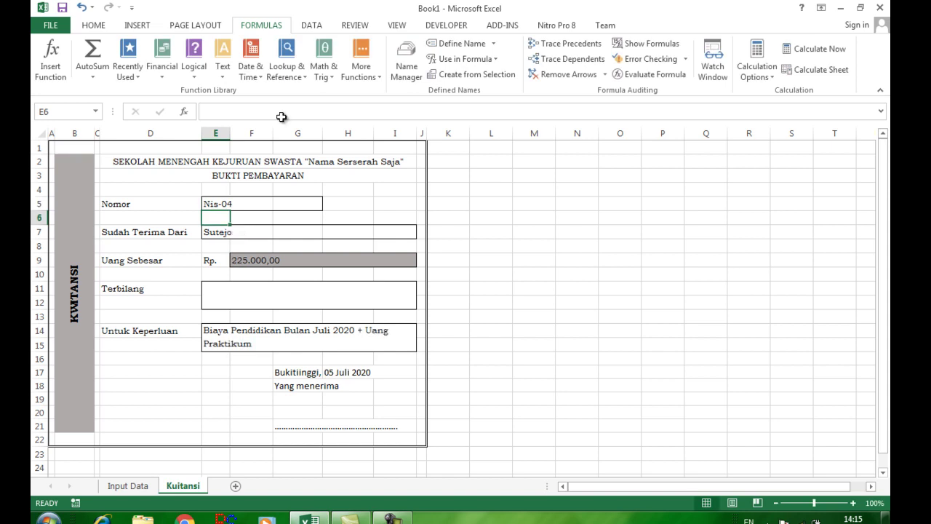
{"action": "left_click", "coordinate": [224, 397]}
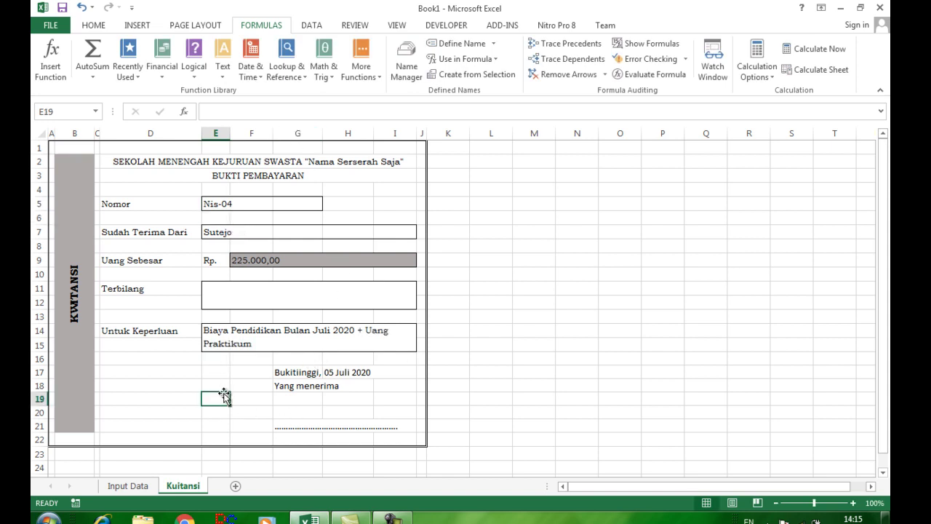
{"action": "left_click", "coordinate": [232, 296]}
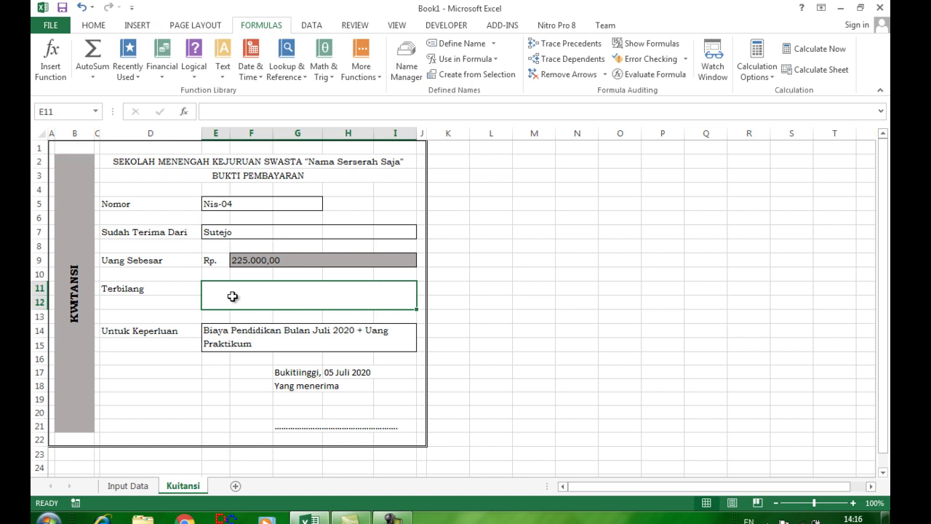